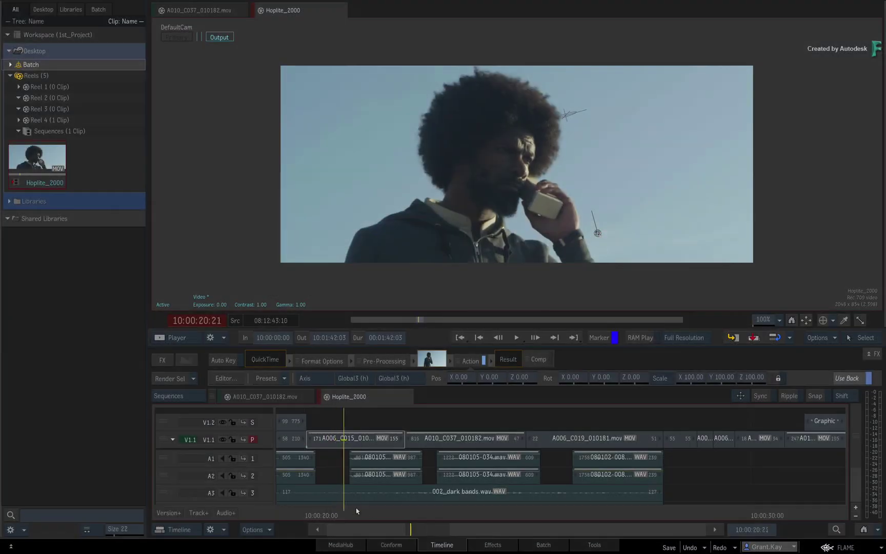
Bring up shot A006_C019_010181.mov, select its segment, and enter the Effects environment
left_click_drag(494, 513, 548, 482)
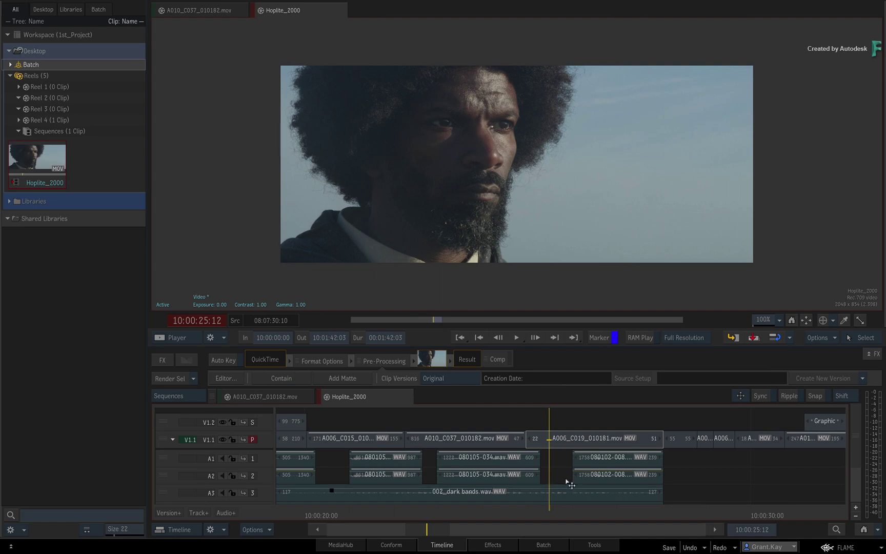
left_click(567, 447)
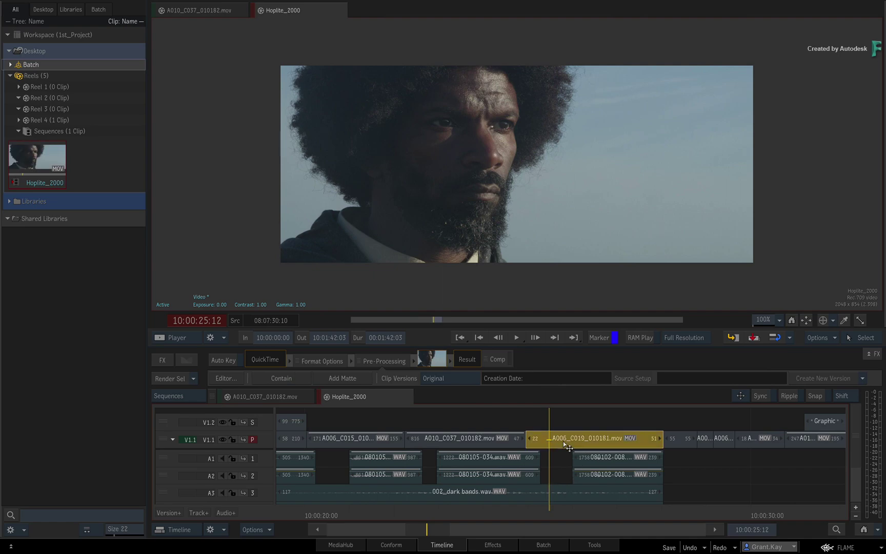
left_click(514, 547)
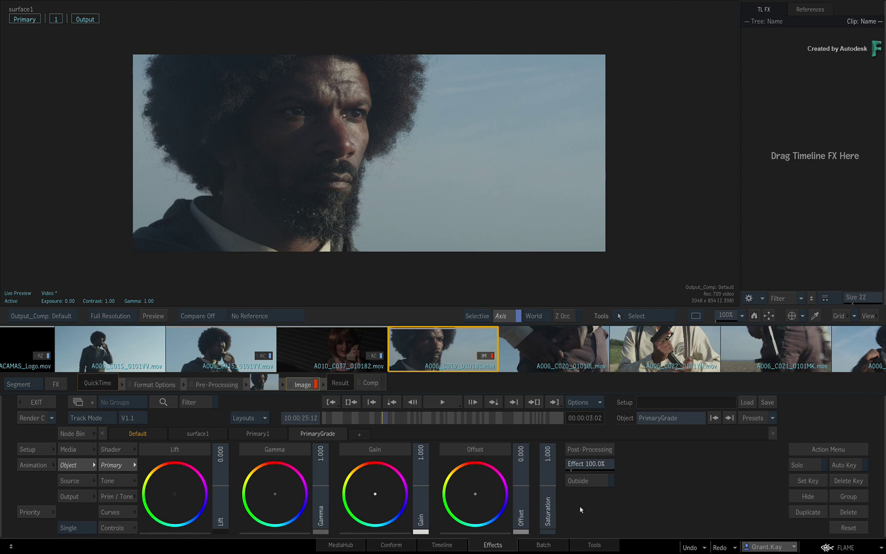
Browse the Tone, Prim/Tone and Curves controls, settle on Primary, and show the video effects list
left_click(122, 482)
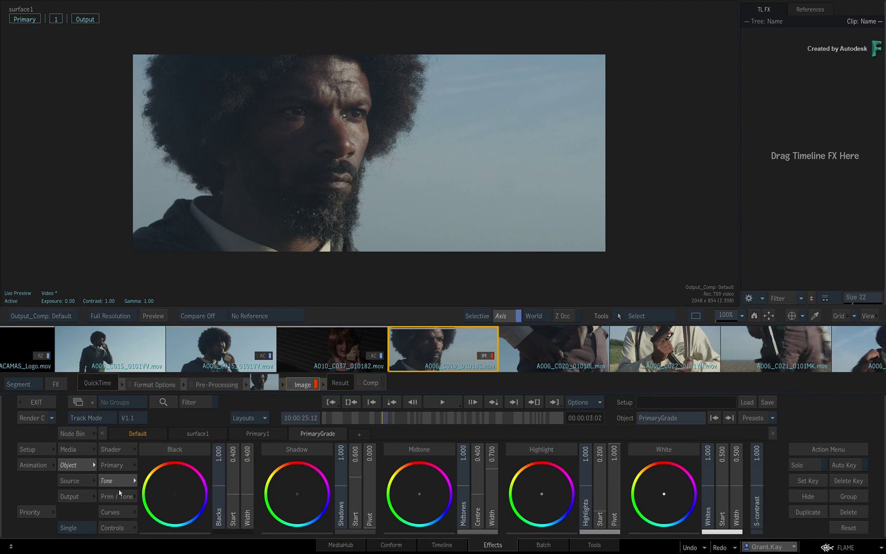
left_click(120, 496)
left_click(121, 511)
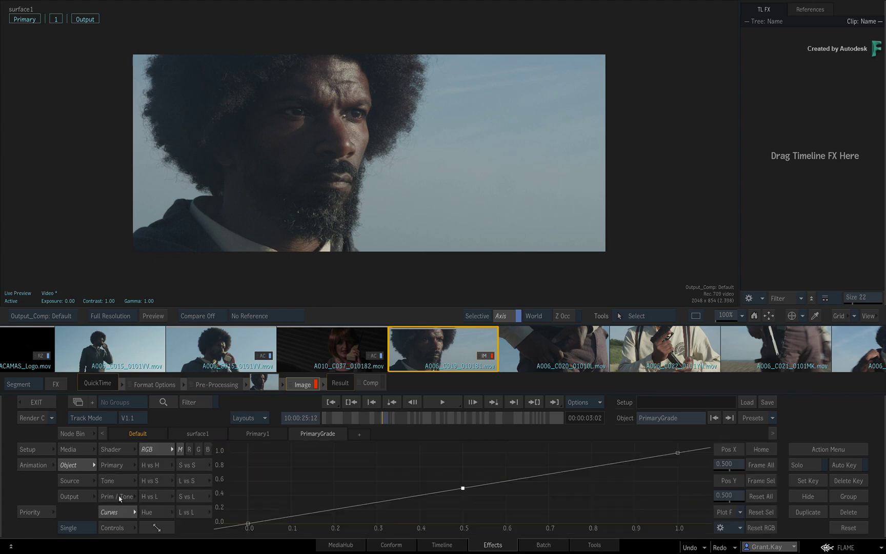
left_click(119, 498)
left_click(125, 483)
left_click(126, 465)
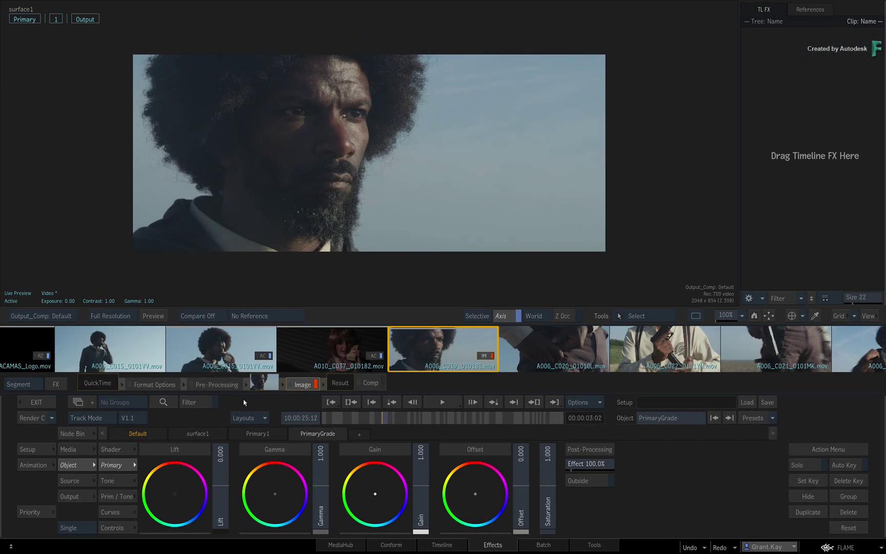
left_click(57, 386)
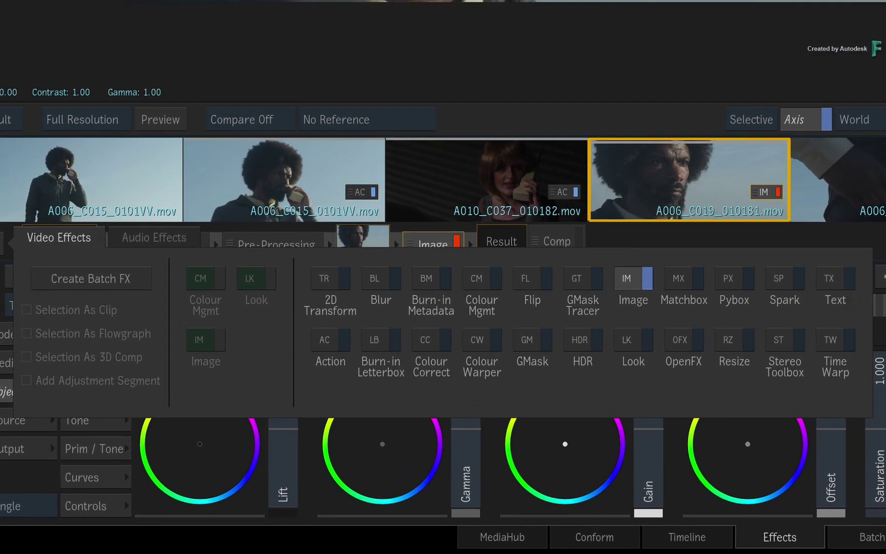
Dismiss the video effects list, reopening it once before closing it again
key("Escape")
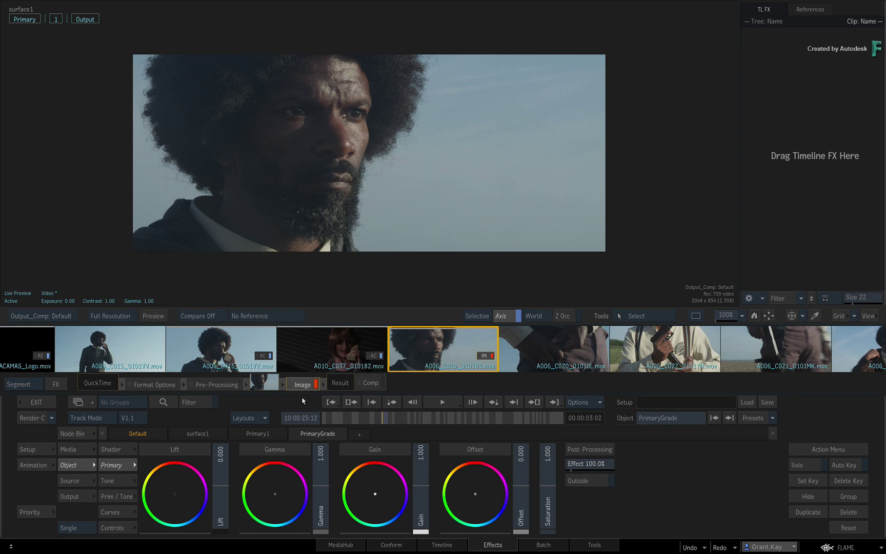
left_click(61, 385)
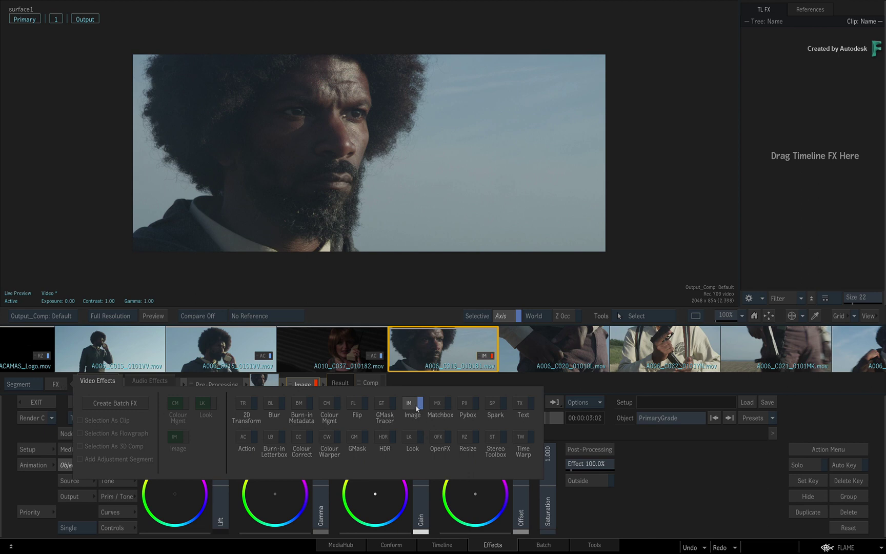
left_click(573, 385)
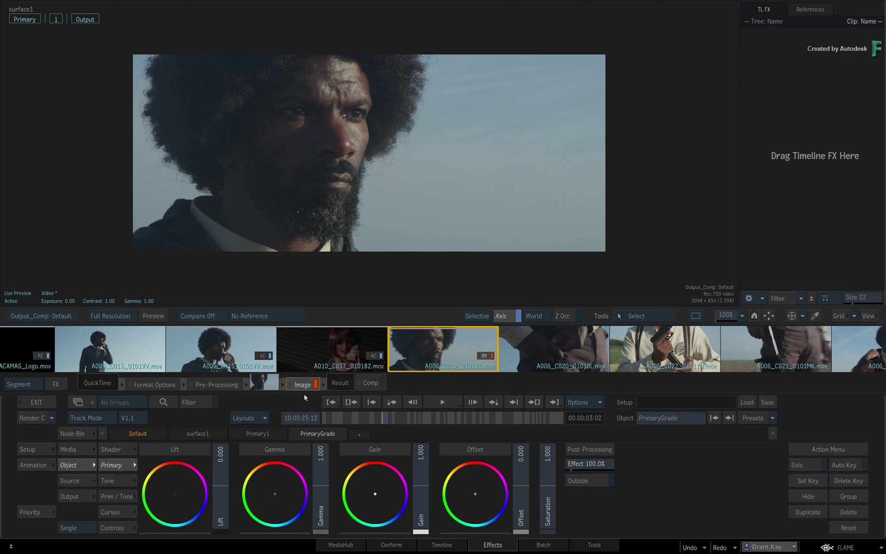
Return to shot A006_C019_010181.mov and push its Offset wheel toward purple
left_click(544, 353)
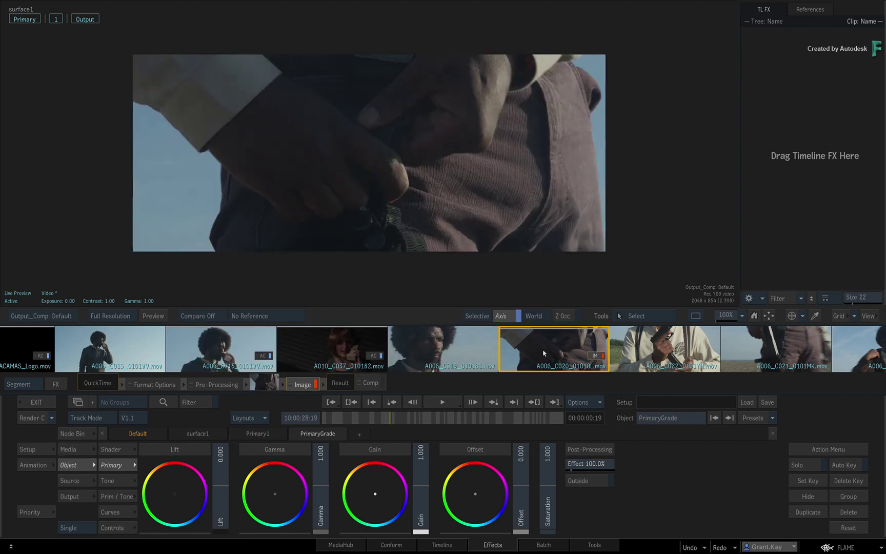
left_click(477, 350)
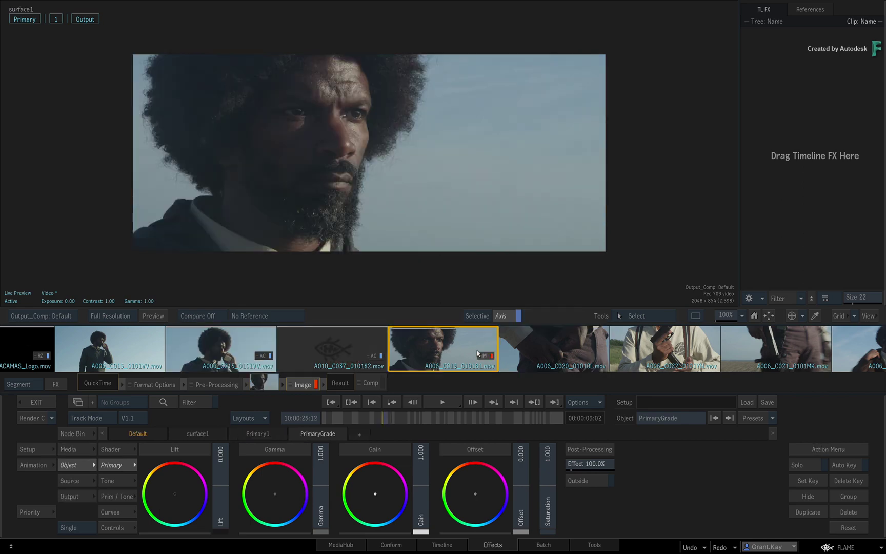
left_click_drag(491, 498, 500, 490)
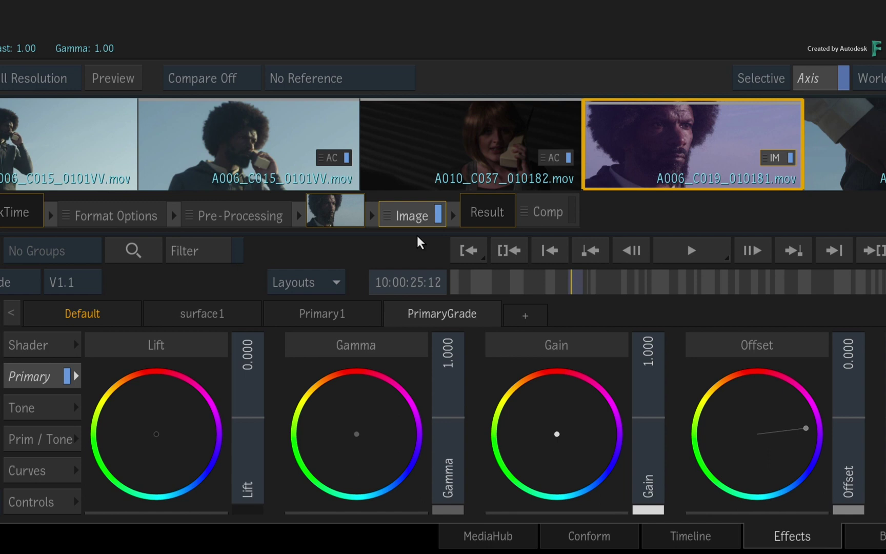
Delete the Image grading effect and reselect the A006_C019_010181.mov segment in the clip strip
right_click(416, 214)
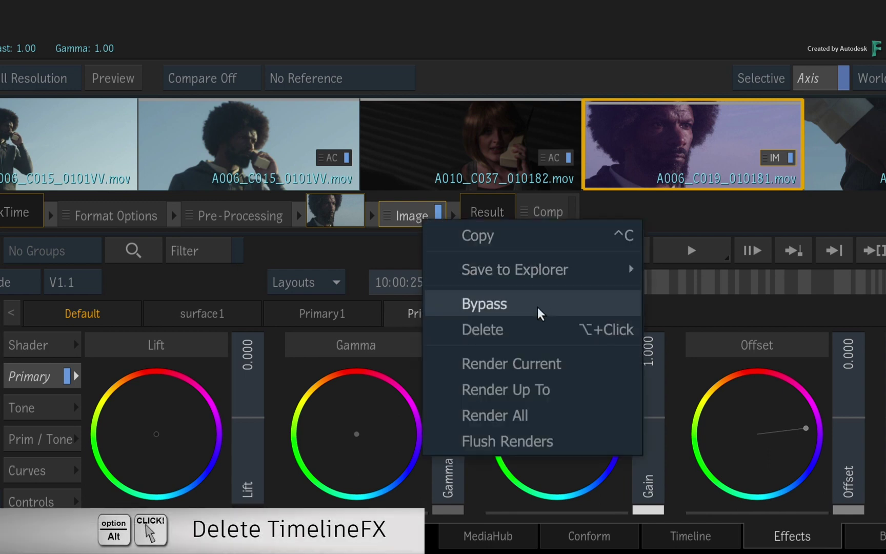
left_click(531, 329)
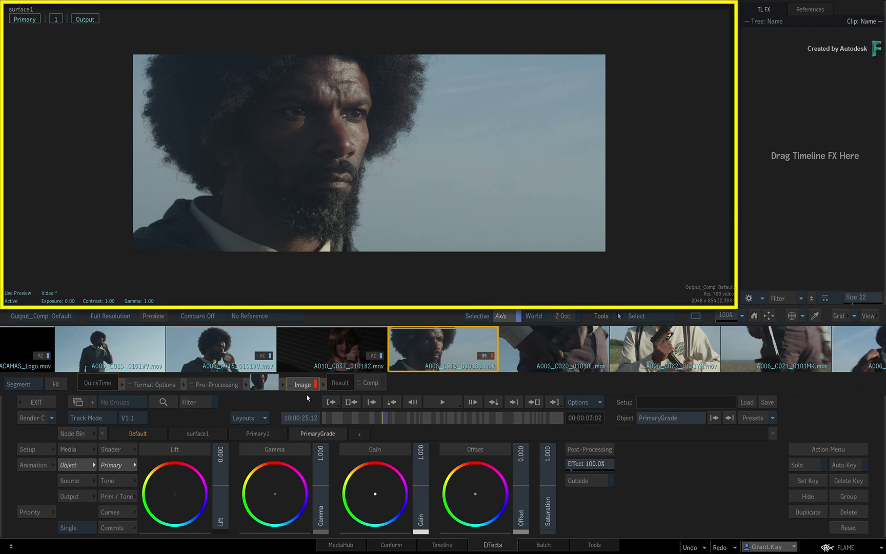
left_click_drag(597, 349, 542, 349)
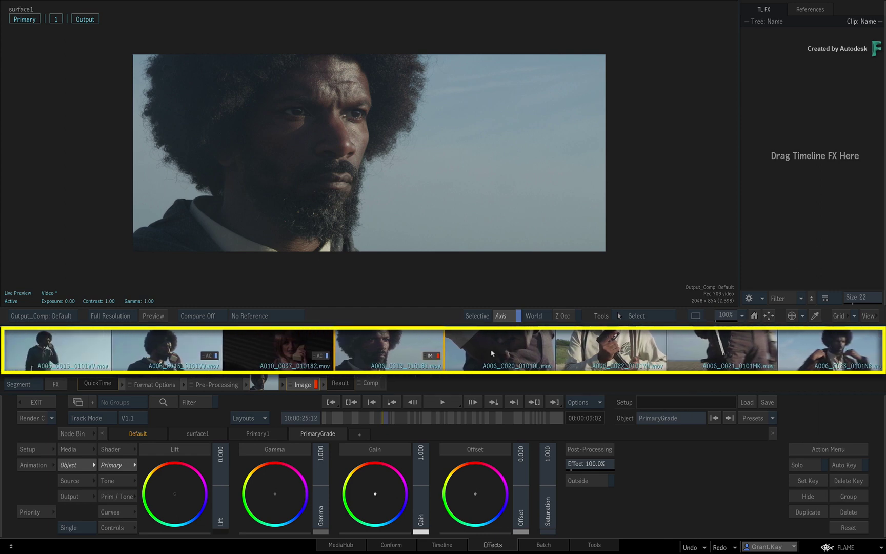
left_click_drag(401, 345, 415, 346)
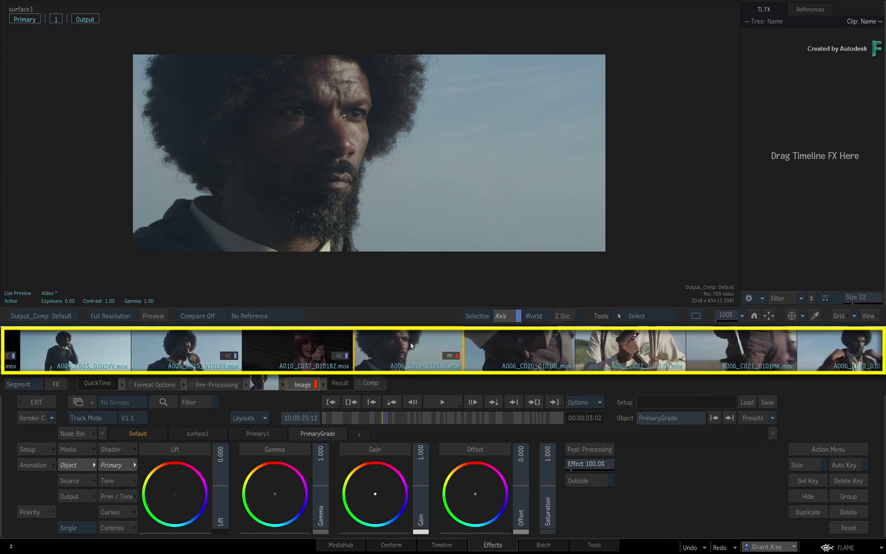
left_click(410, 345)
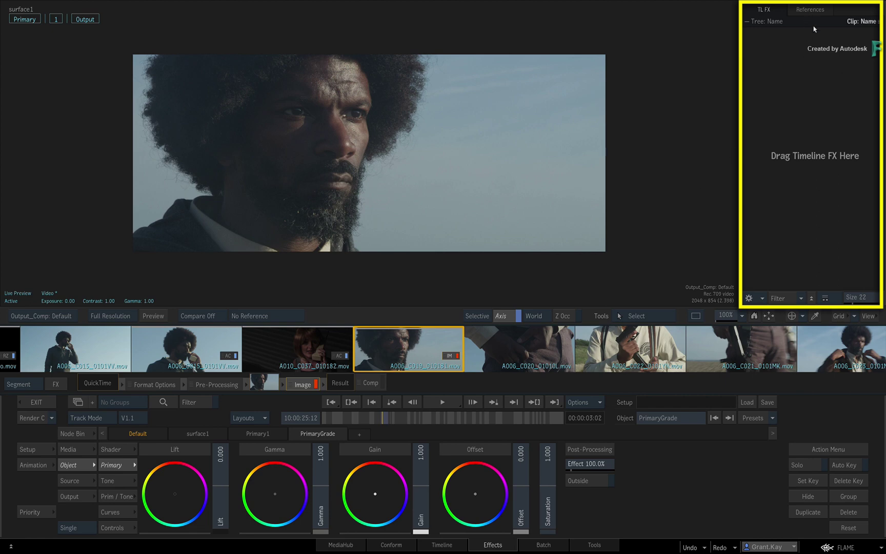
Check the References and TL FX panels, then hide the explorer so the viewer is wider
left_click(810, 10)
left_click(763, 9)
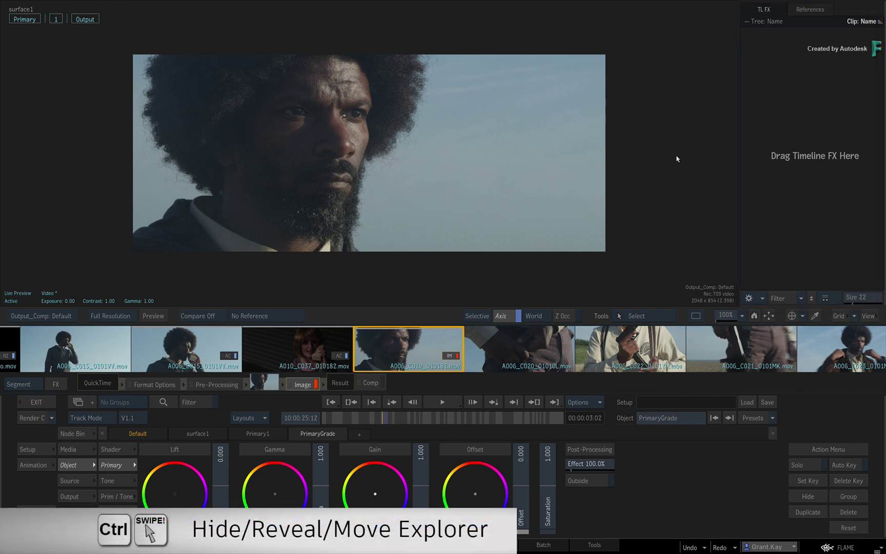
left_click_drag(854, 180, 678, 180)
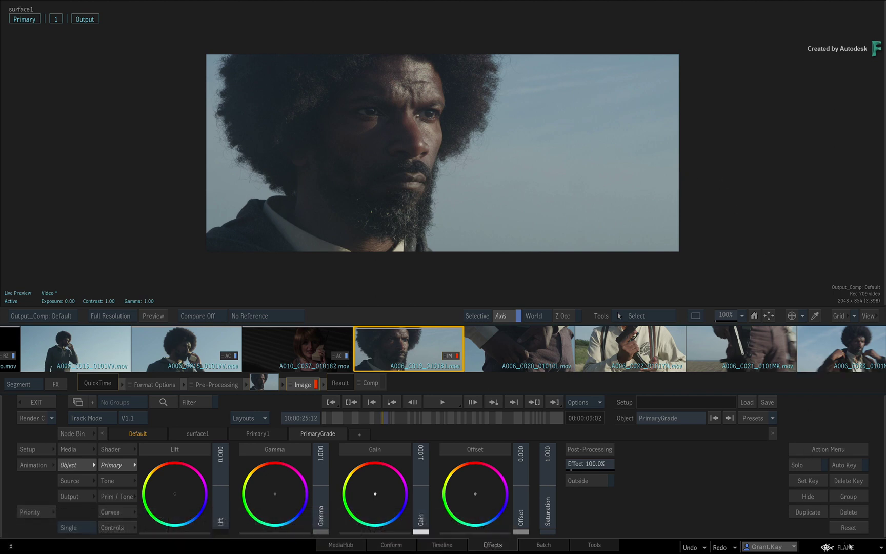
left_click(849, 546)
left_click(849, 444)
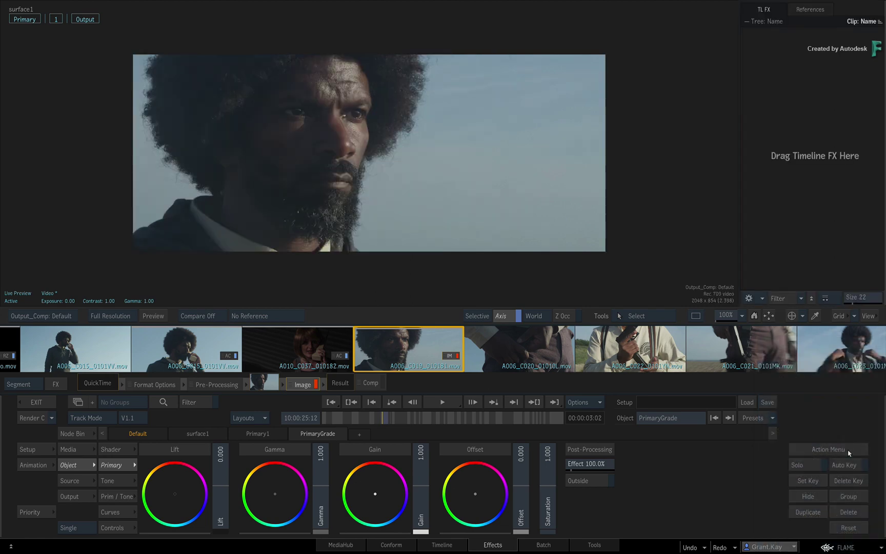
left_click(842, 548)
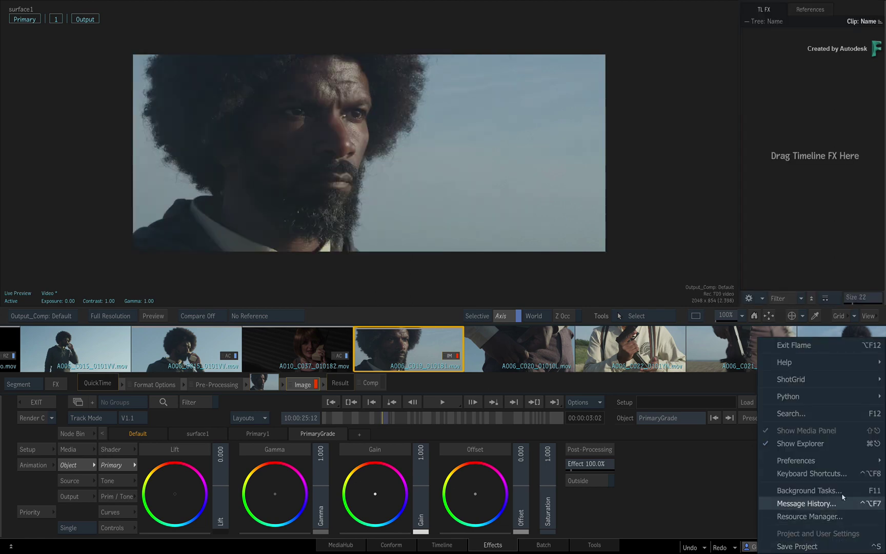
left_click(839, 443)
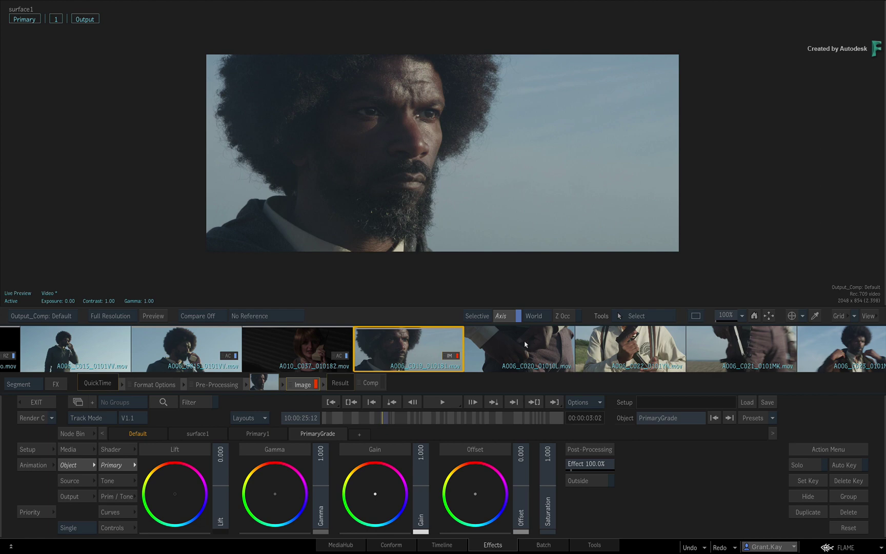
Preview neighbouring shots and track V1.2, ending back on shot C019 on track V1.1
left_click_drag(524, 344, 204, 341)
left_click(293, 344)
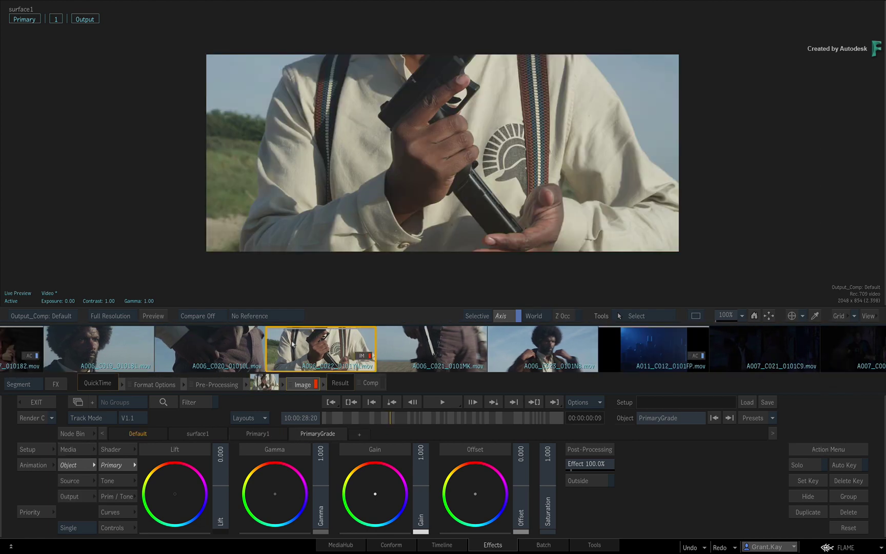
left_click(220, 342)
left_click(113, 339)
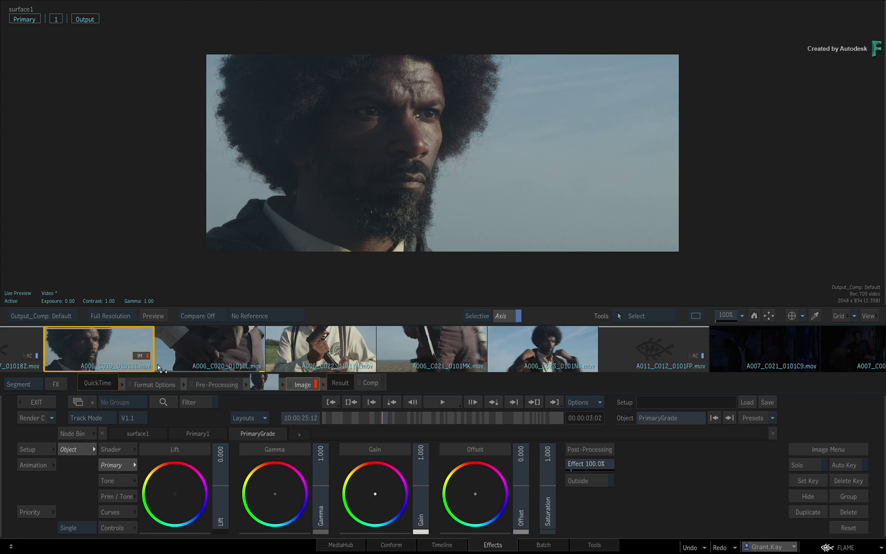
left_click_drag(157, 364, 255, 366)
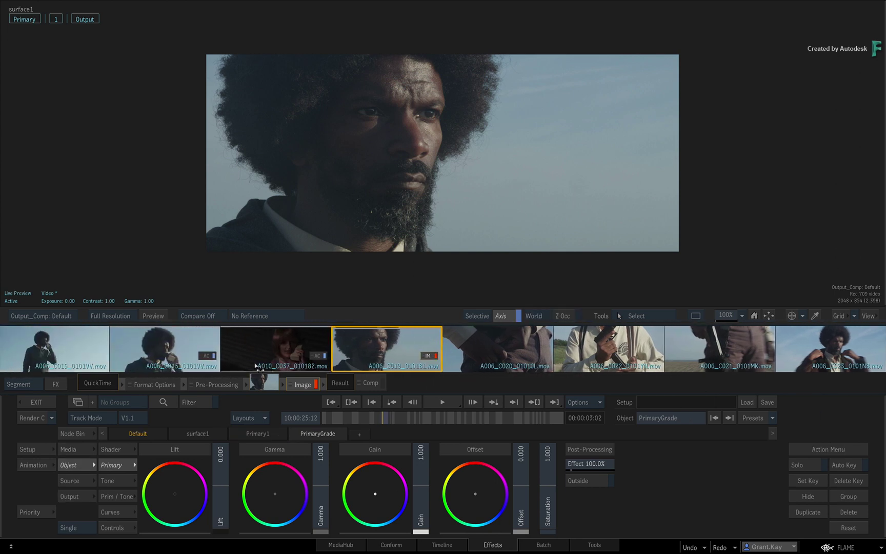
left_click(136, 419)
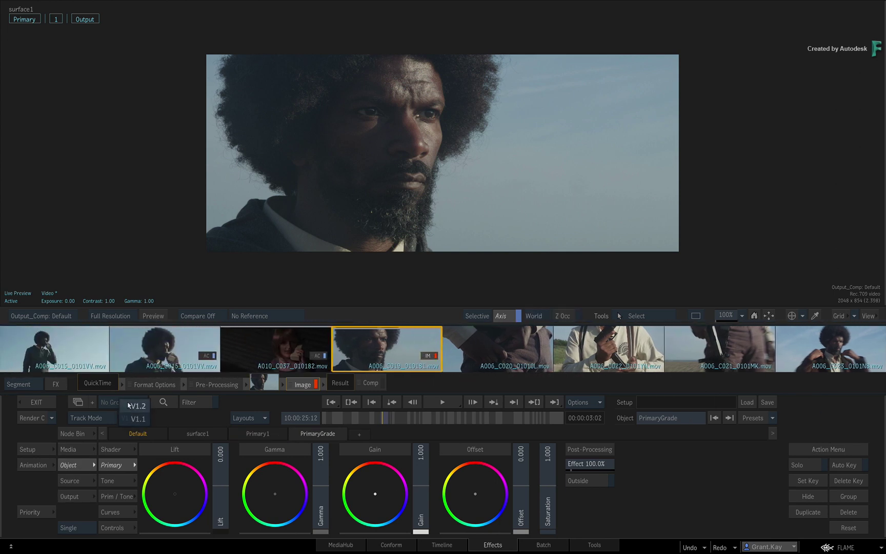
left_click(129, 405)
left_click(141, 422)
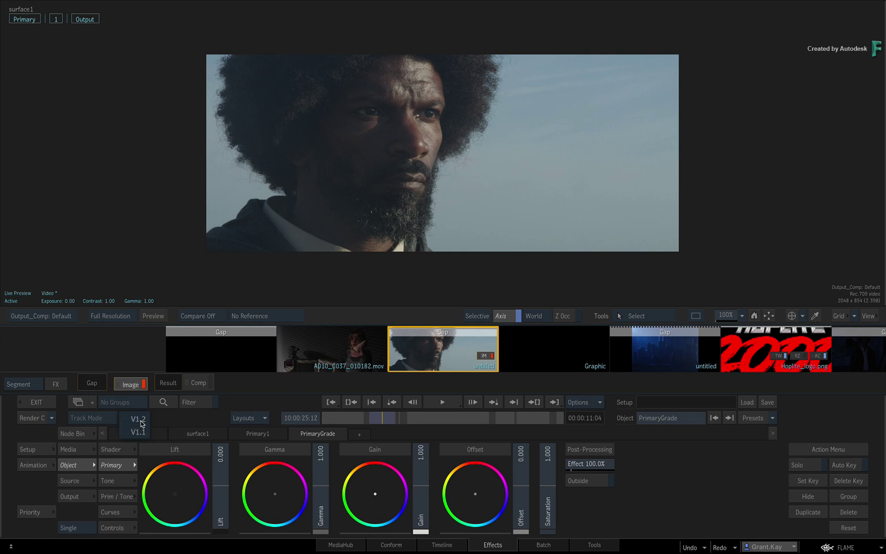
left_click(138, 431)
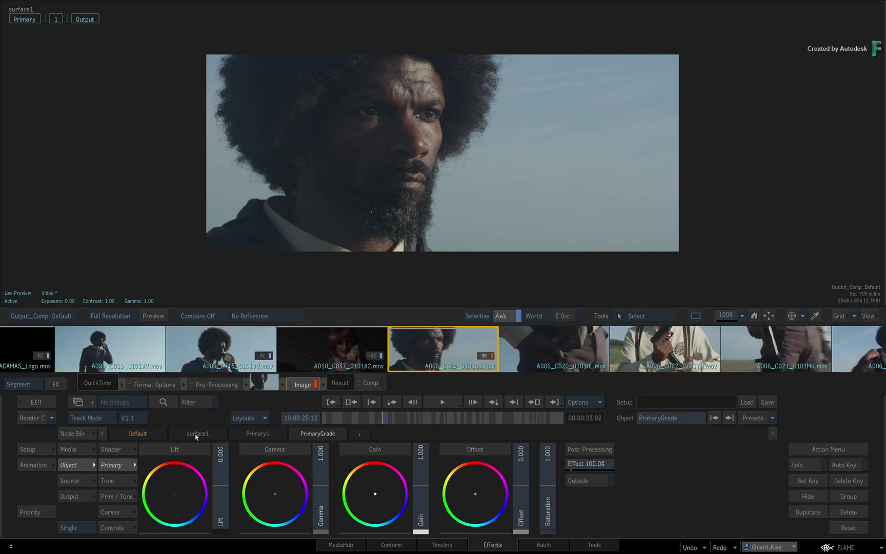
Scrub through the shot, then set the scrubber to Segment Range
left_click(384, 421)
mouse_move(384, 421)
left_mouse_down()
mouse_move(400, 421)
mouse_move(384, 421)
left_mouse_up()
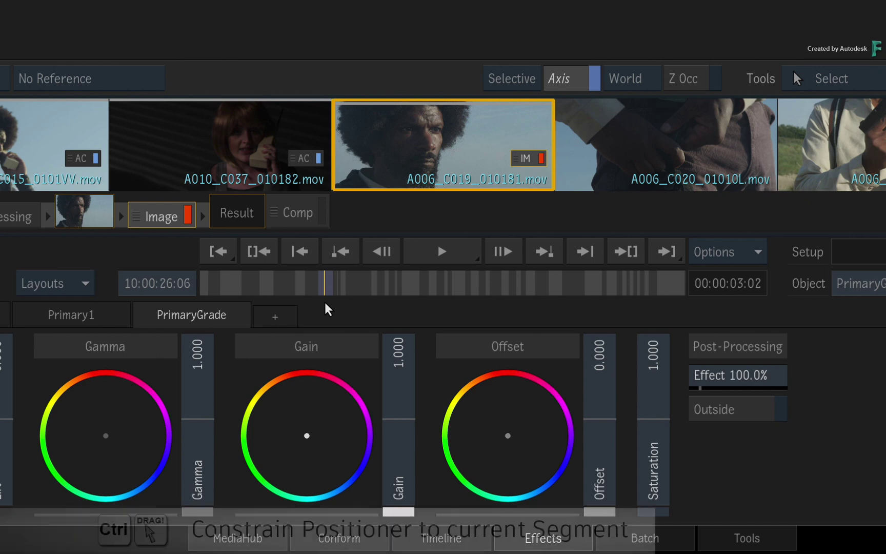
left_click_drag(324, 291, 237, 263)
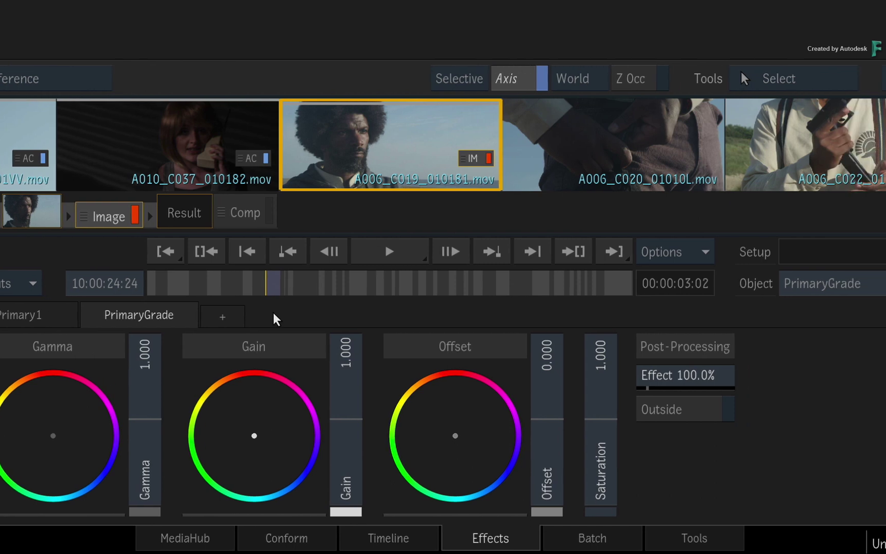
left_click(702, 254)
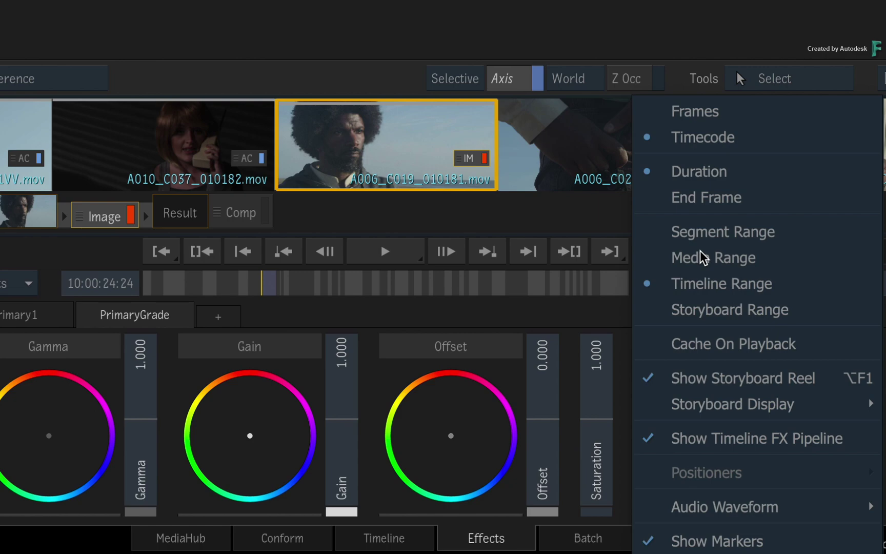
left_click(794, 233)
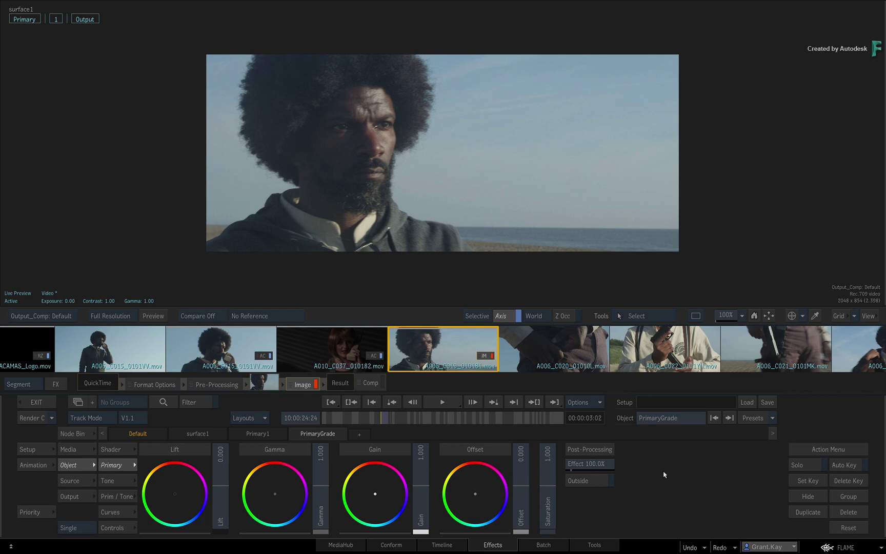
Switch the viewer to a 2-Up layout with scopes in the right view, at frame 10:00:26:16
left_click(697, 316)
left_click(697, 330)
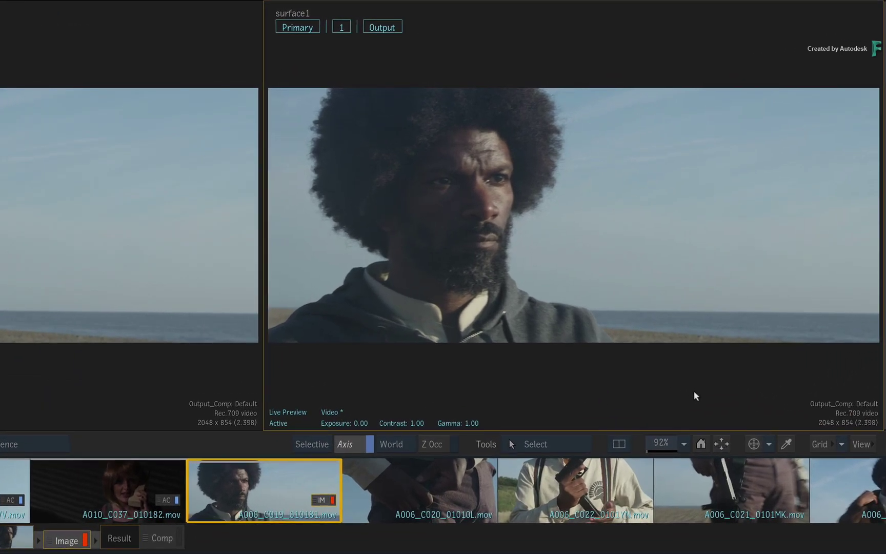
left_click(755, 443)
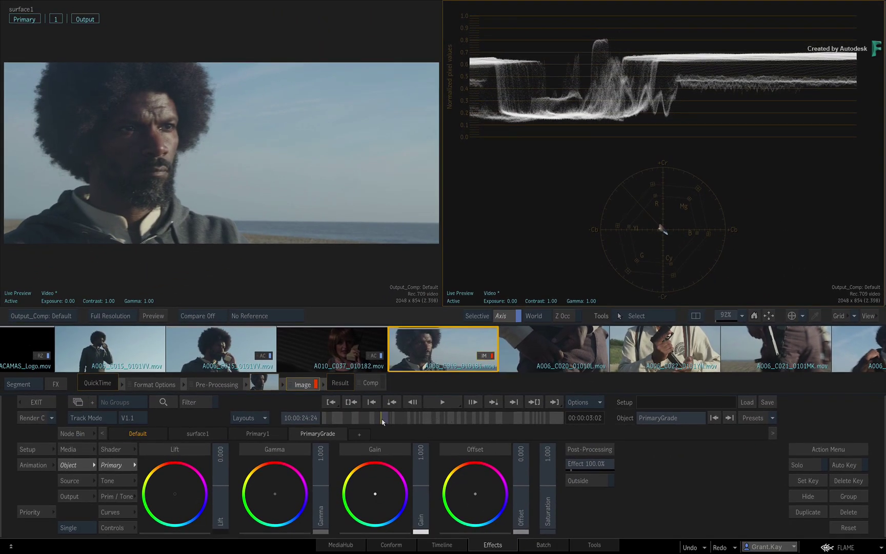
left_click_drag(382, 421, 377, 422)
Try the All scopes preset, then go back to the Default waveform and vectorscope preset
left_click(803, 316)
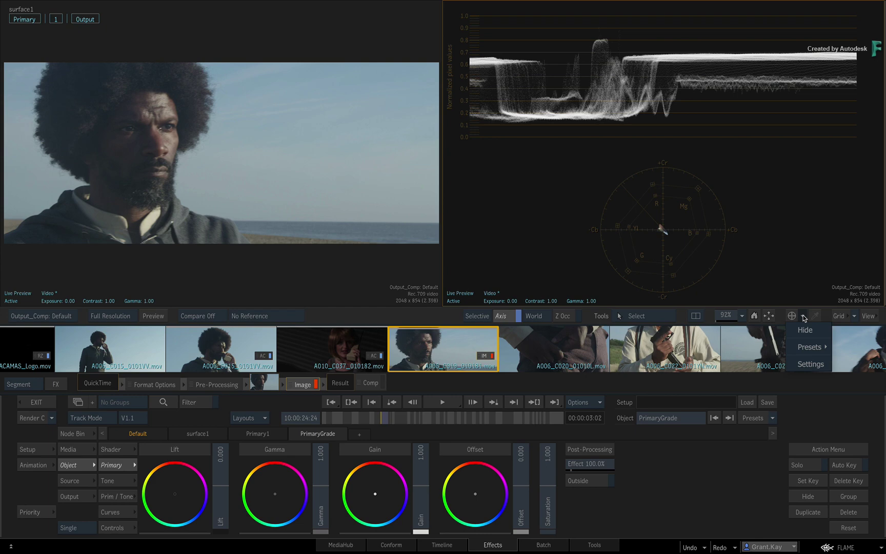
mouse_move(806, 347)
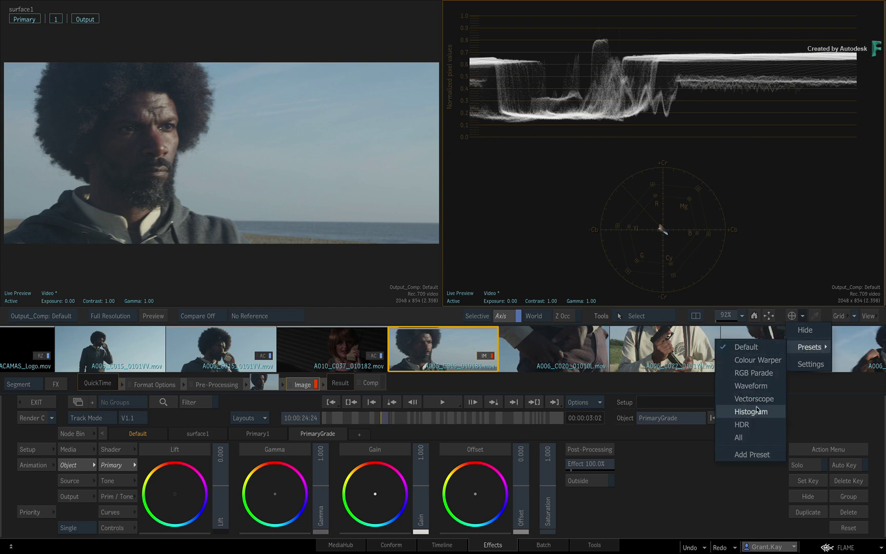
left_click(757, 437)
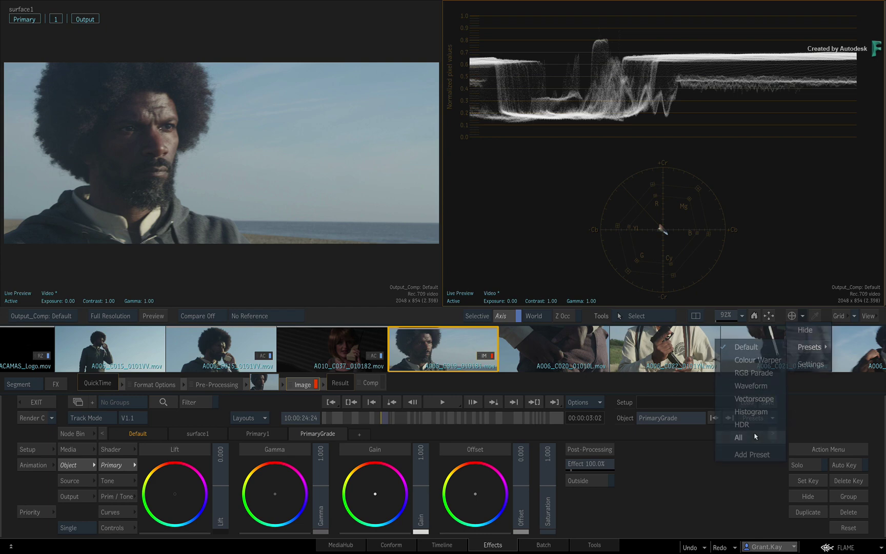
left_click(803, 316)
mouse_move(808, 348)
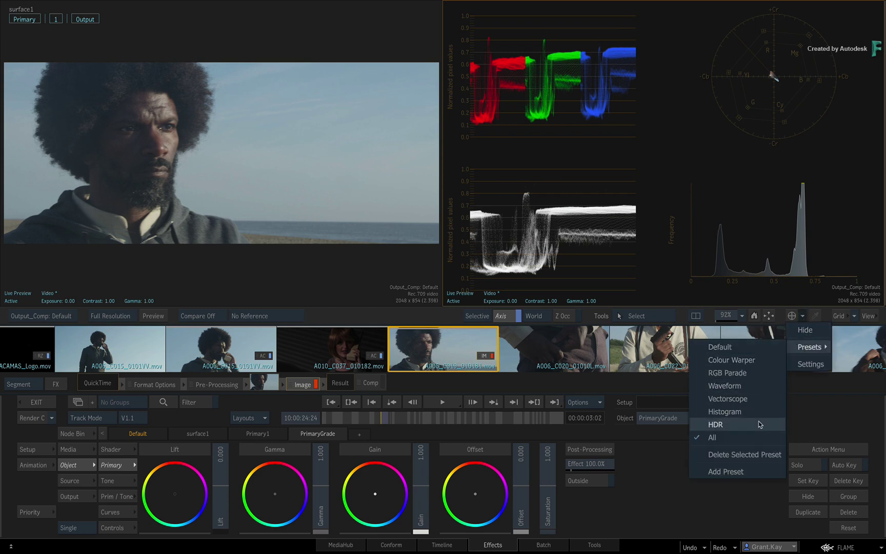
left_click(741, 348)
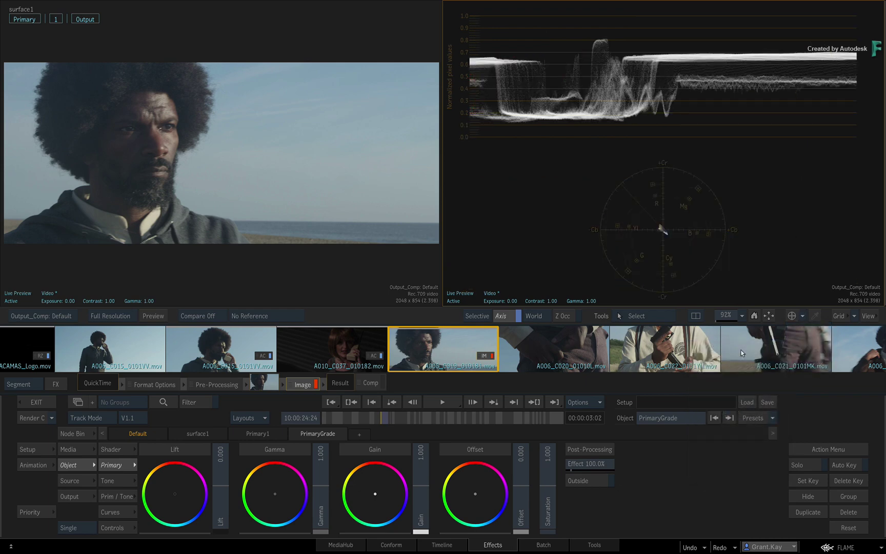
Set the scope Layout to Horizontal in the scope settings
left_click(803, 317)
left_click(804, 363)
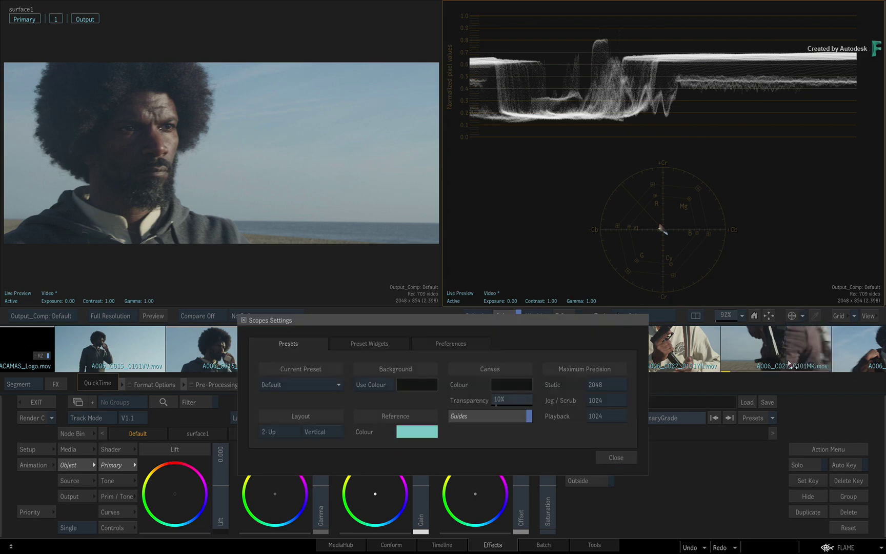
left_click(328, 431)
left_click(336, 422)
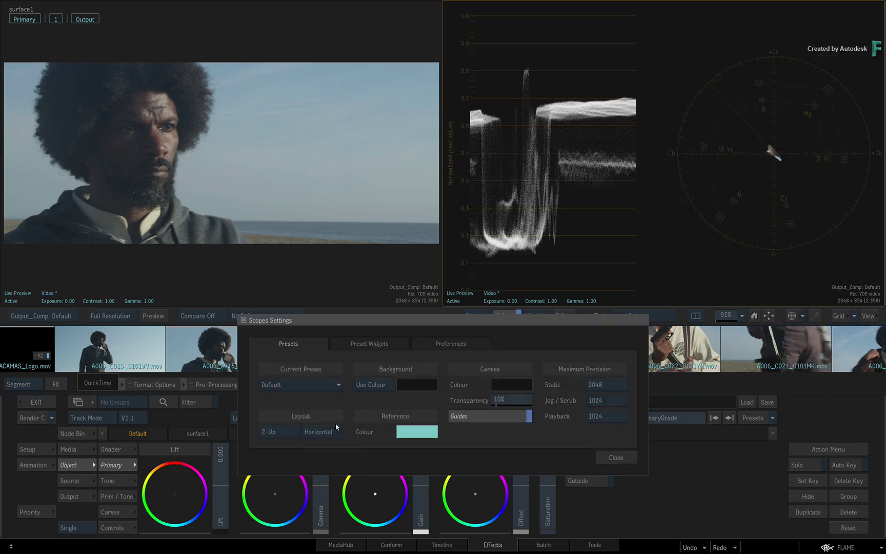
Set the waveform widget to RGB traces, trying Luminance first, and close the settings
left_click(398, 348)
left_click(313, 384)
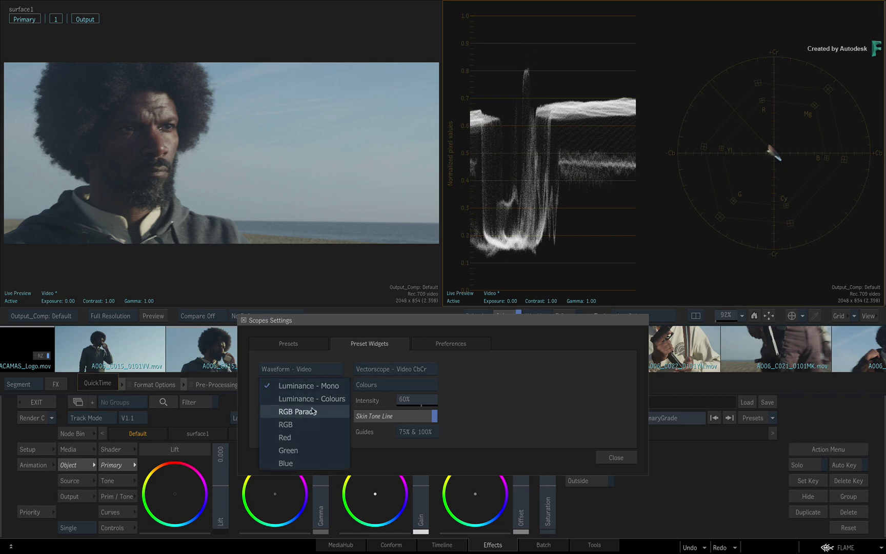
left_click(315, 399)
left_click(319, 383)
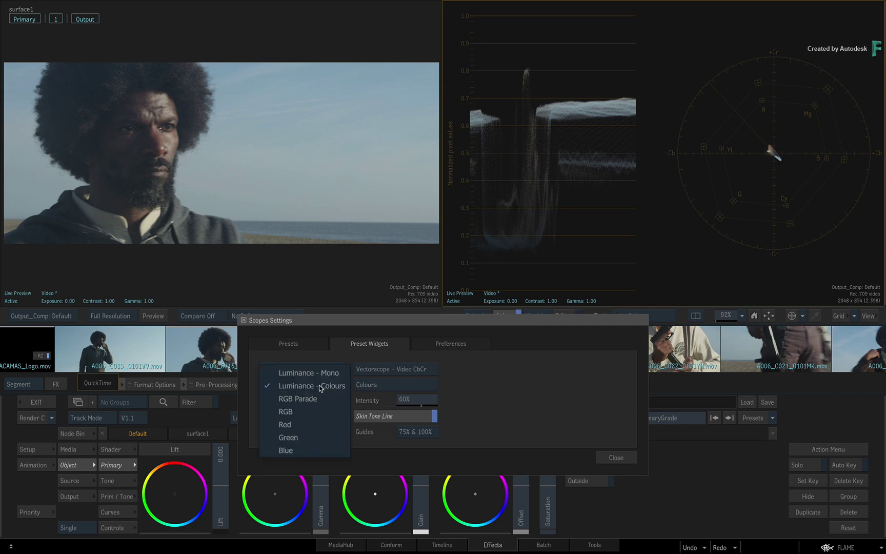
left_click(316, 411)
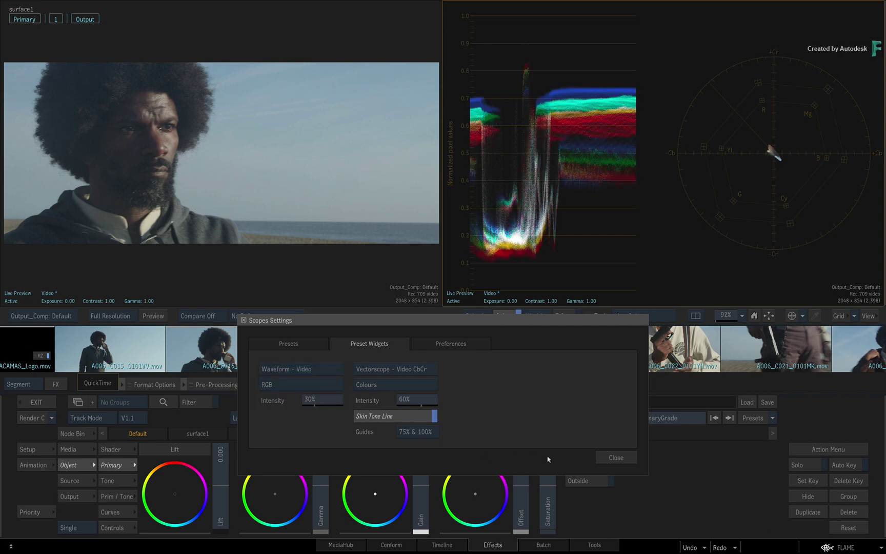
left_click(615, 457)
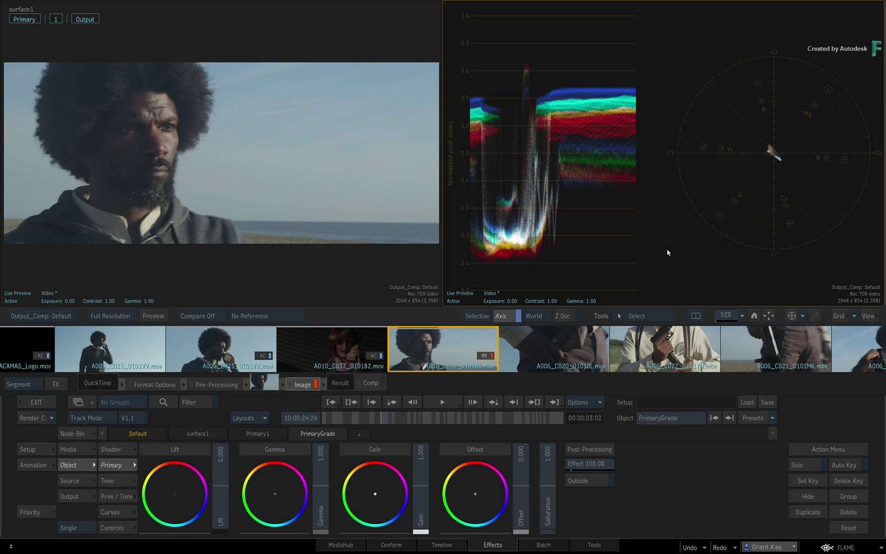
left_click(803, 316)
mouse_move(783, 347)
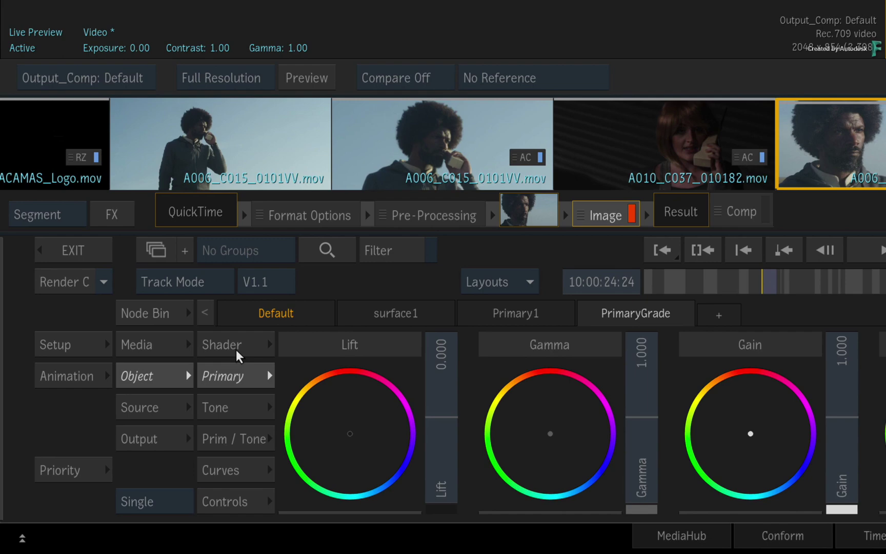
left_click(116, 452)
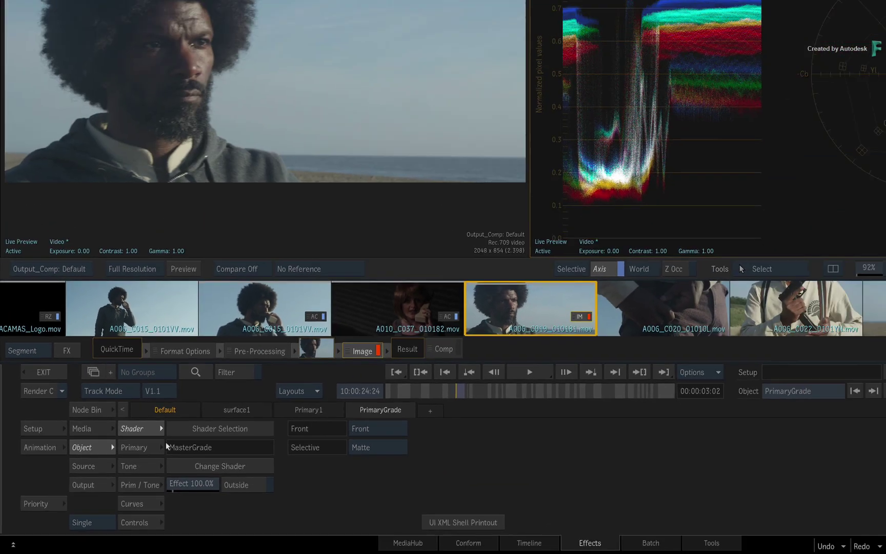
left_click(137, 466)
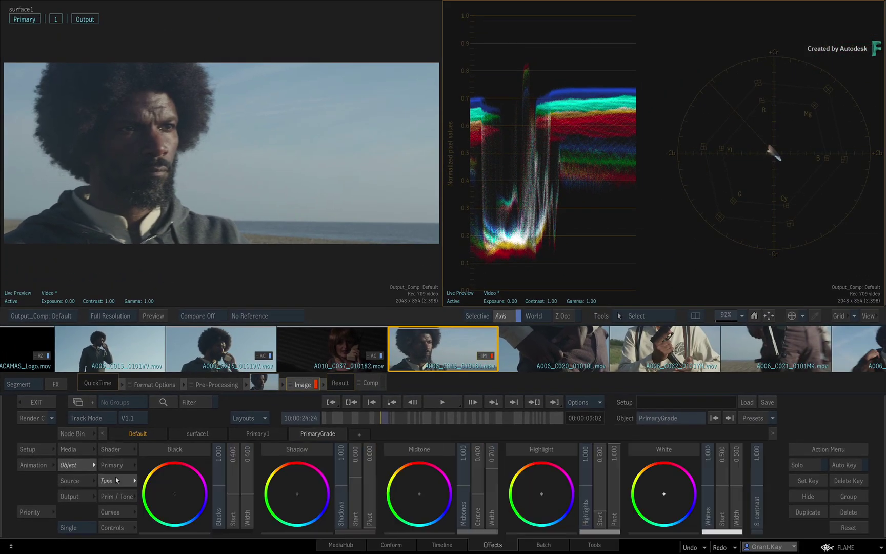
left_click(116, 498)
left_click(120, 512)
left_click(118, 497)
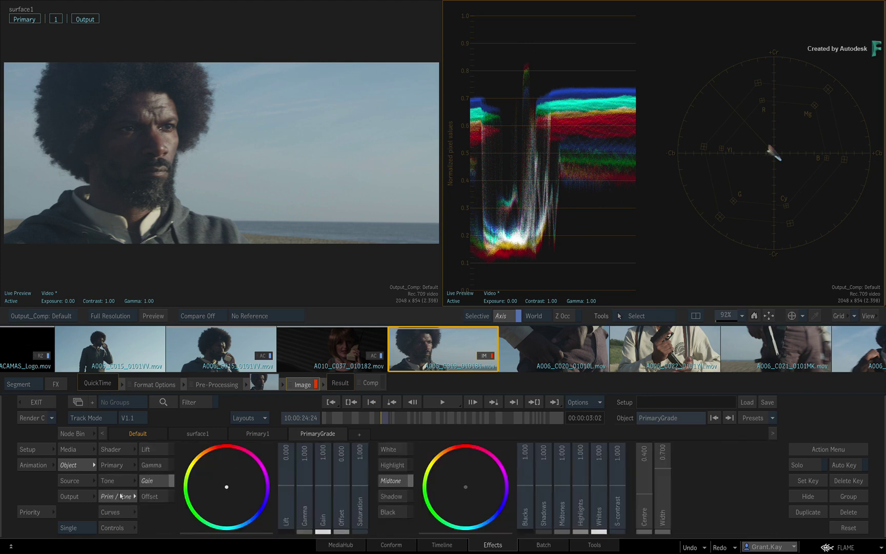
left_click(124, 478)
left_click(117, 465)
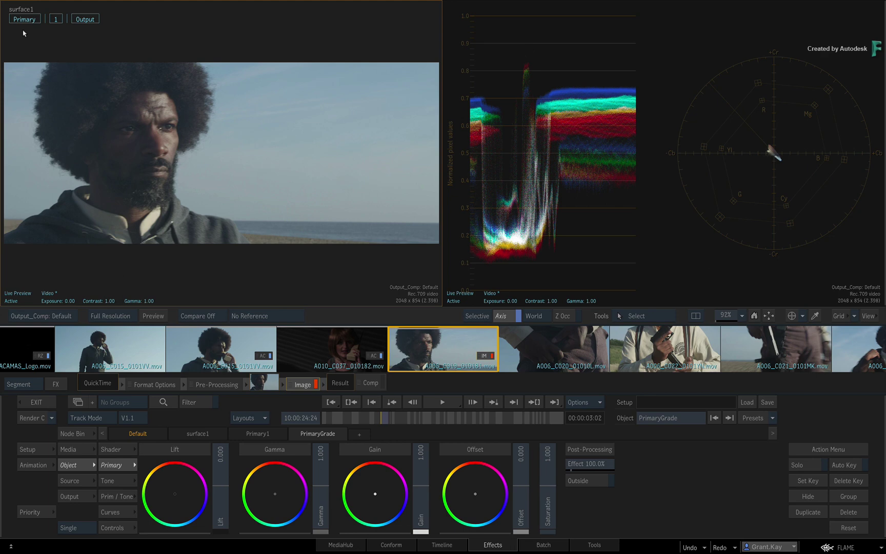
left_click(56, 20)
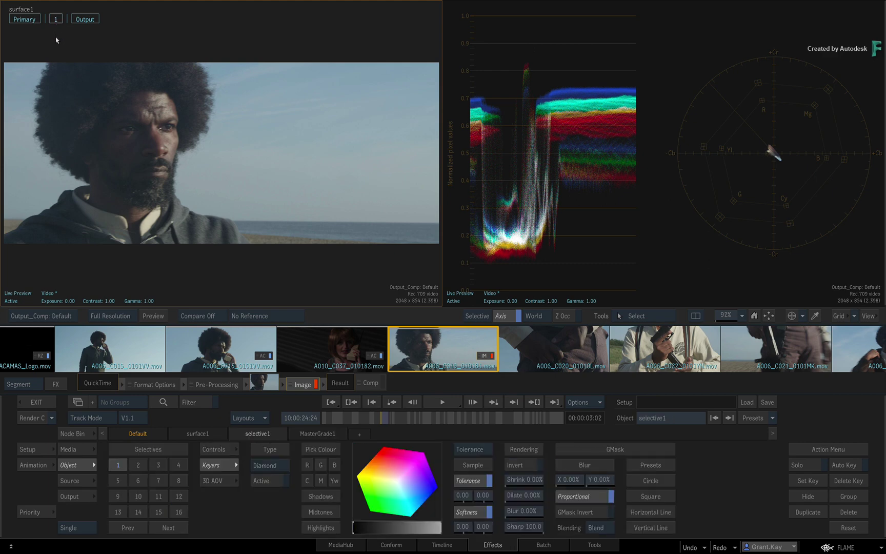
left_click(87, 21)
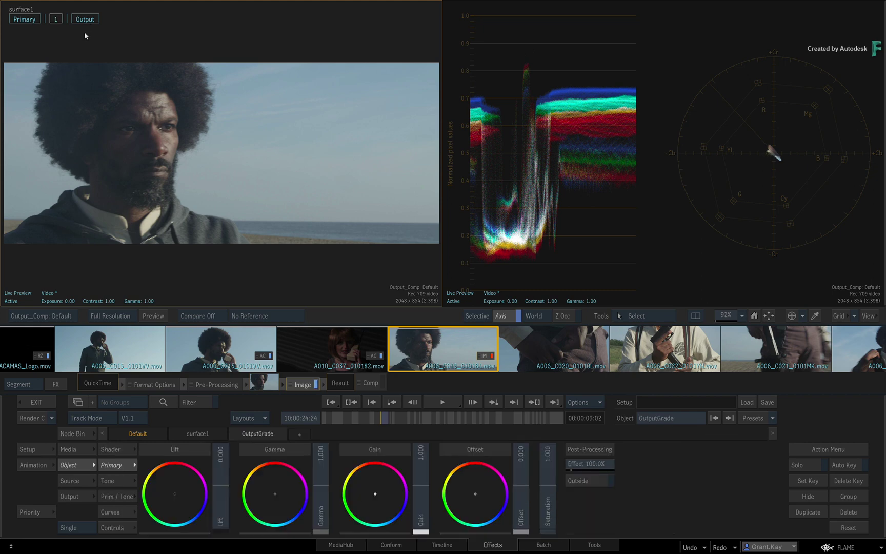
left_click(57, 20)
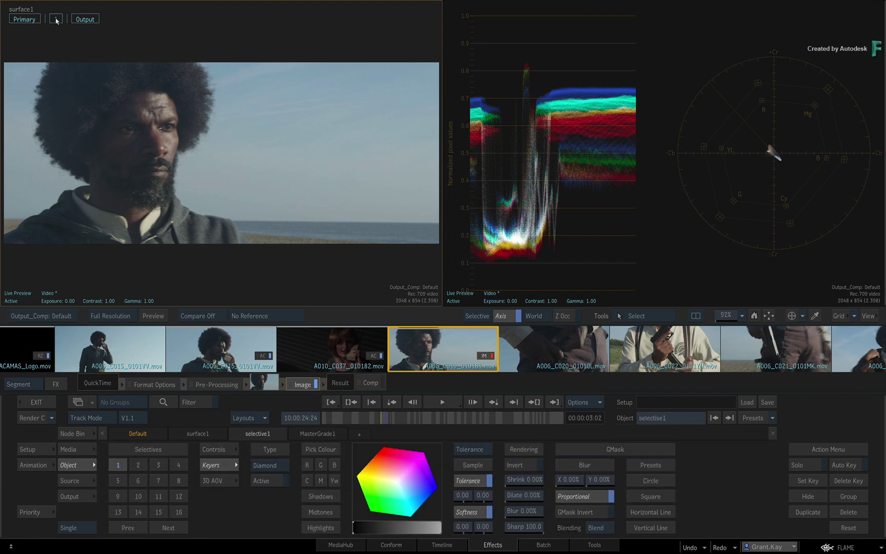
left_click(34, 21)
left_click(53, 20)
left_click(85, 20)
left_click(58, 20)
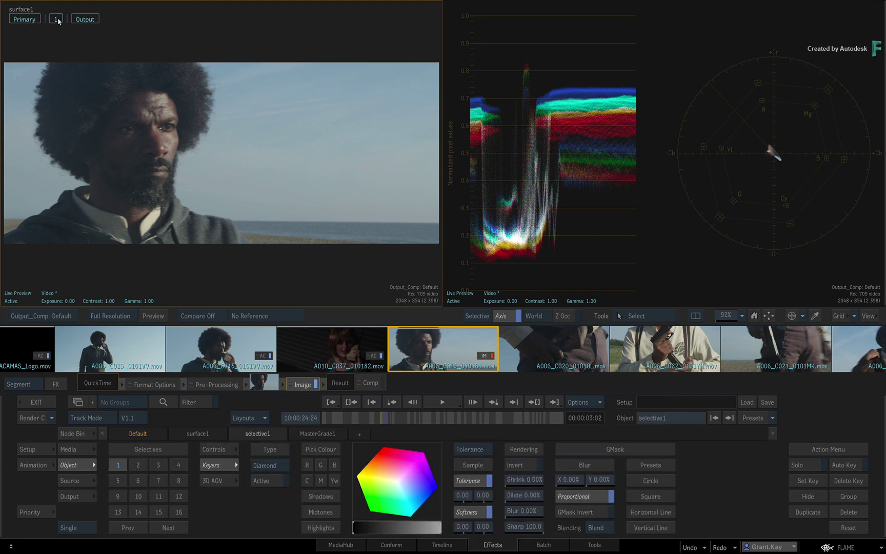
left_click(28, 20)
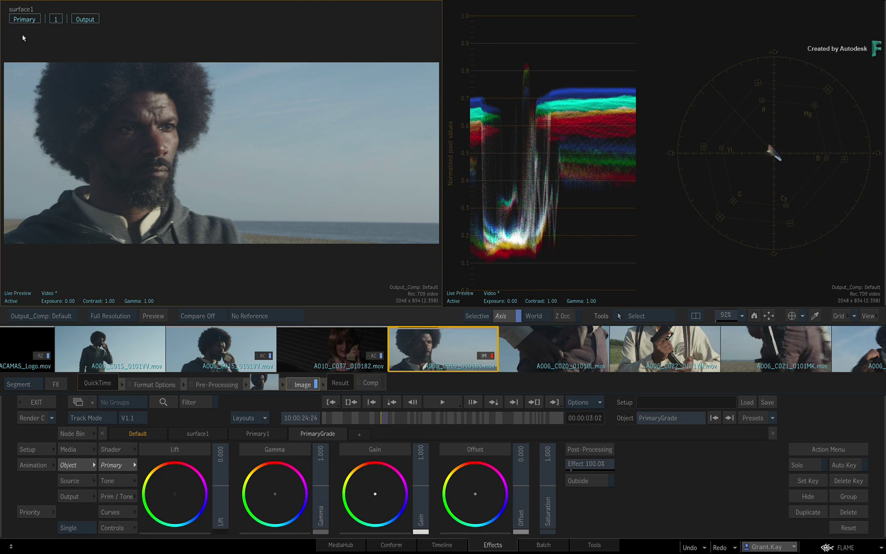
key("F1")
left_click(59, 319)
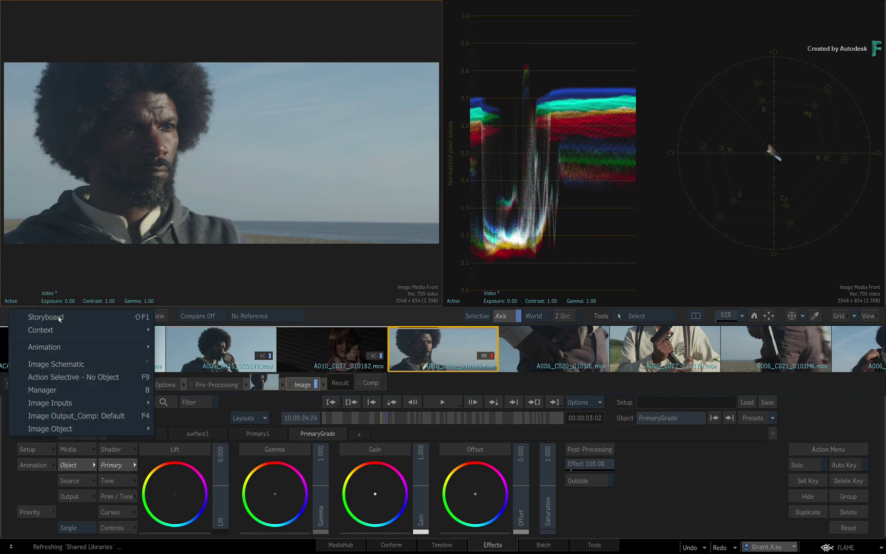
left_click(82, 416)
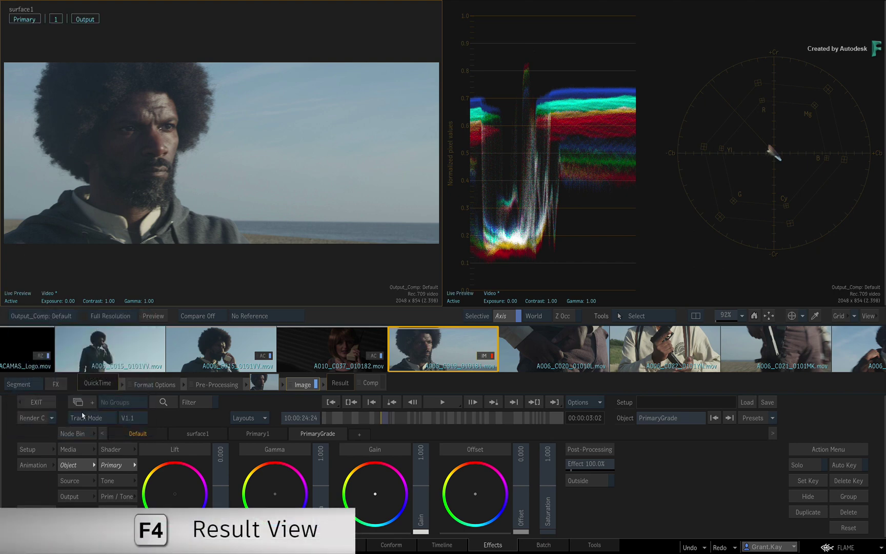
left_click(44, 316)
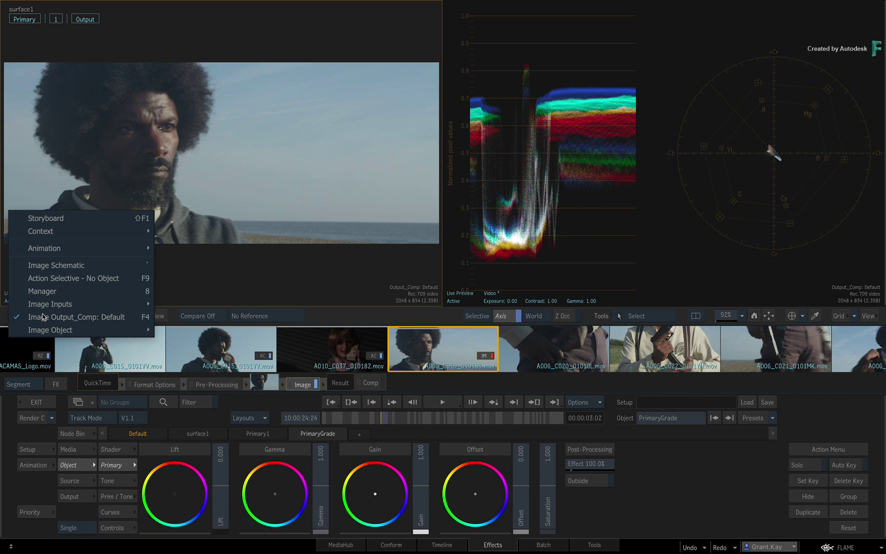
mouse_move(113, 232)
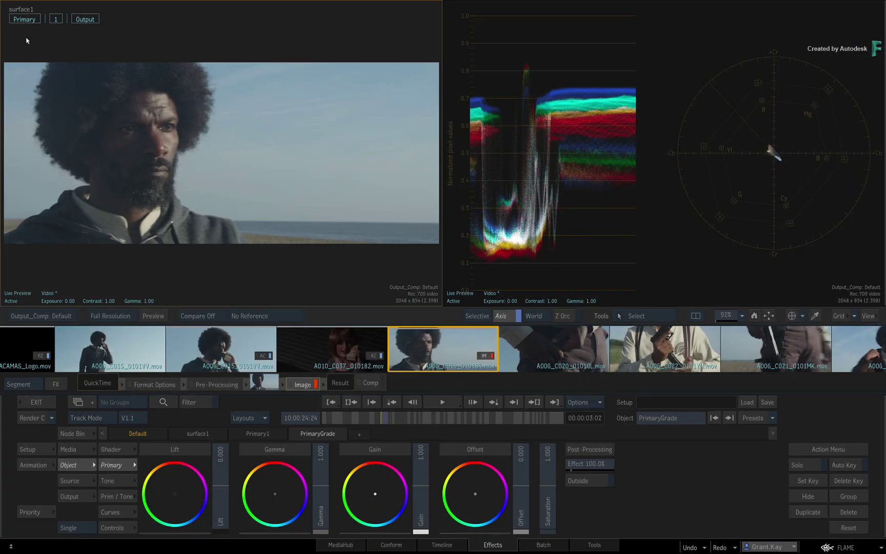
left_click(123, 482)
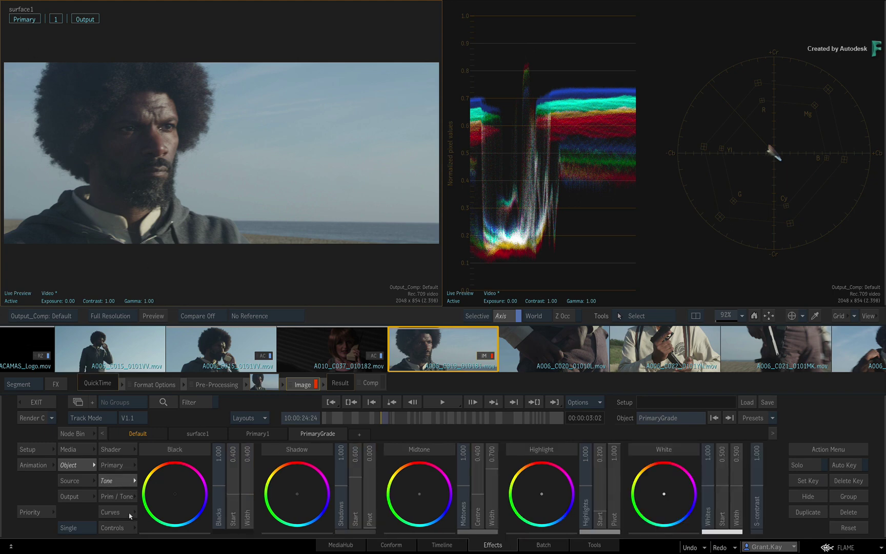
left_click(117, 512)
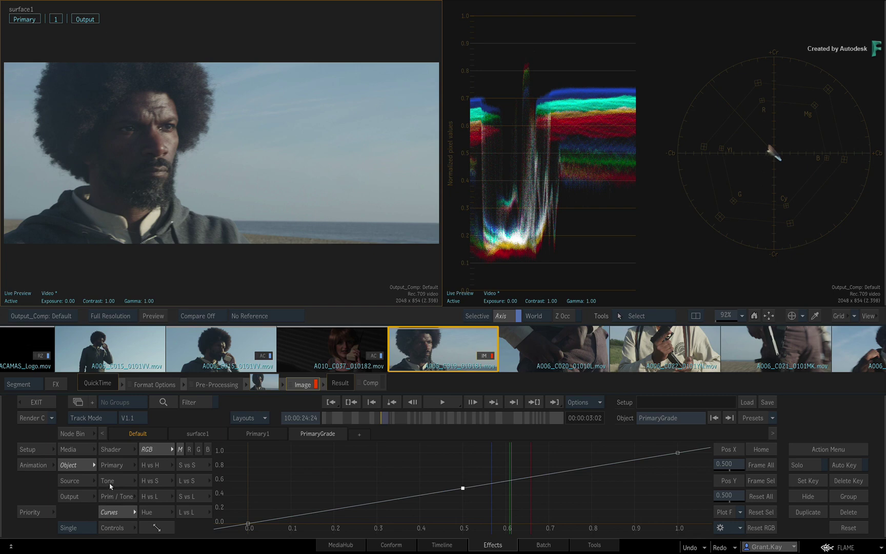
left_click(111, 481)
left_click(112, 467)
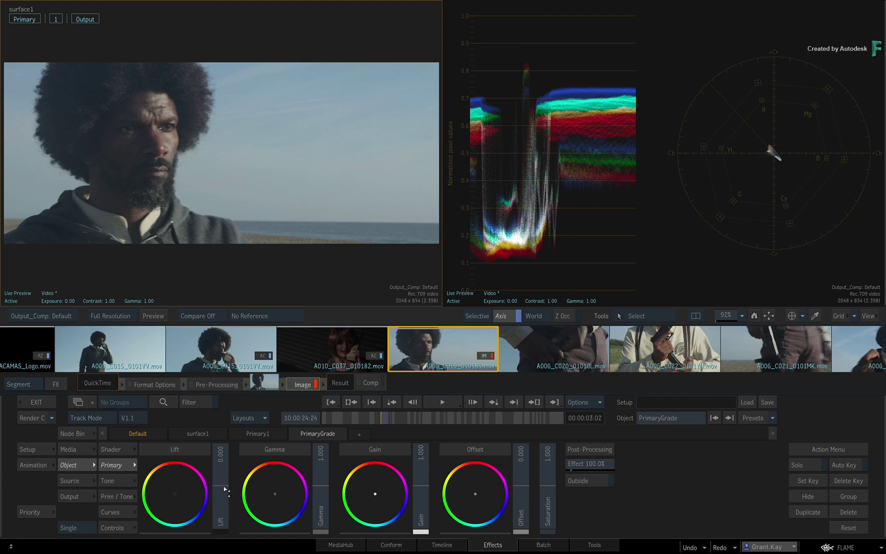
Lower Lift to deepen shadows, and raise and warm Gain on the primary wheels
left_click_drag(207, 493, 199, 493)
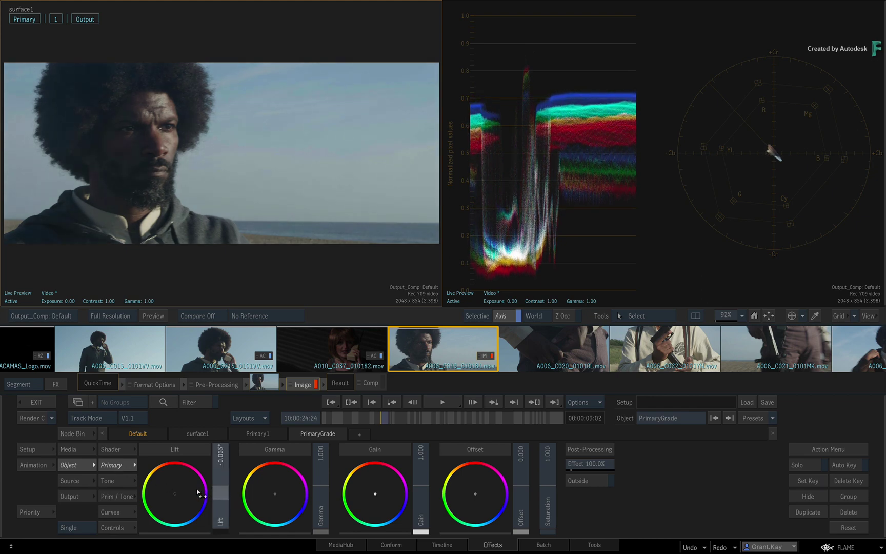
left_click_drag(425, 497, 448, 494)
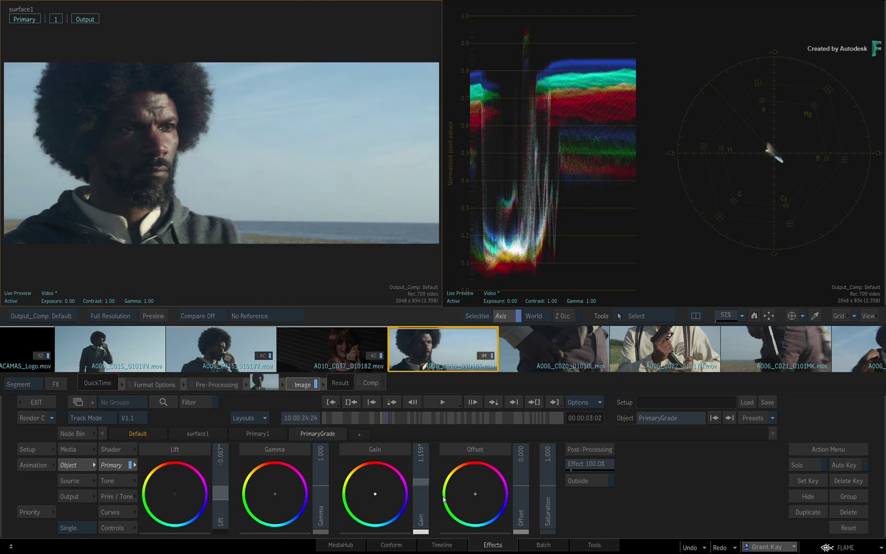
left_click_drag(378, 501, 367, 497)
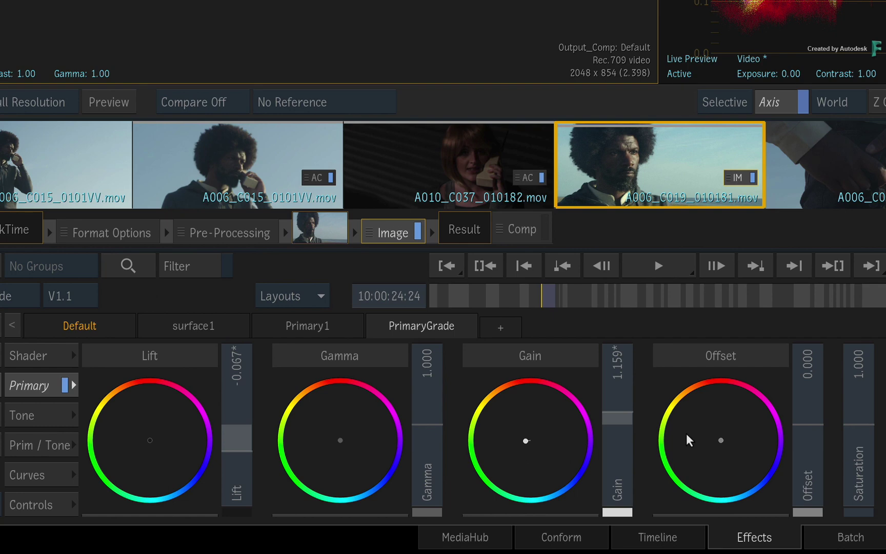
In RGB slider view, nudge Offset Green down and raise Offset Red to 0.059
left_click_drag(692, 435, 668, 551)
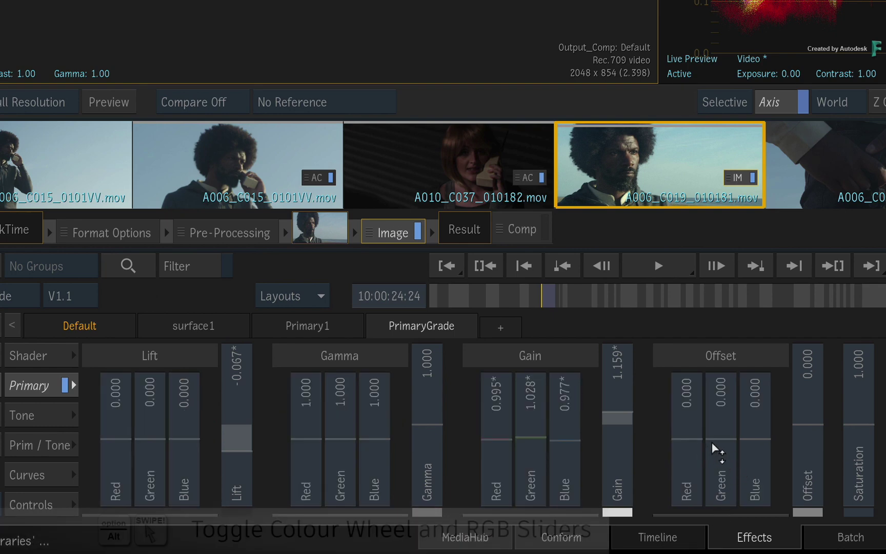
left_click_drag(716, 450, 705, 452)
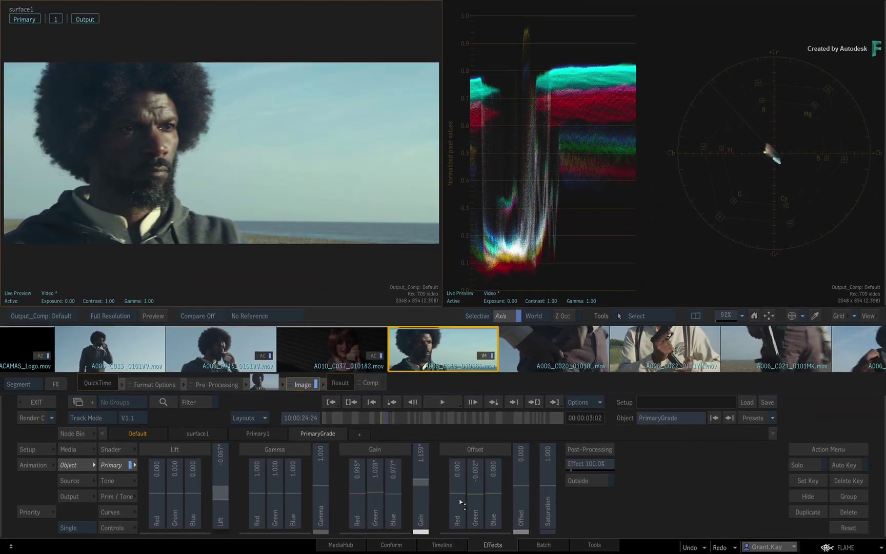
left_click_drag(460, 502, 478, 507)
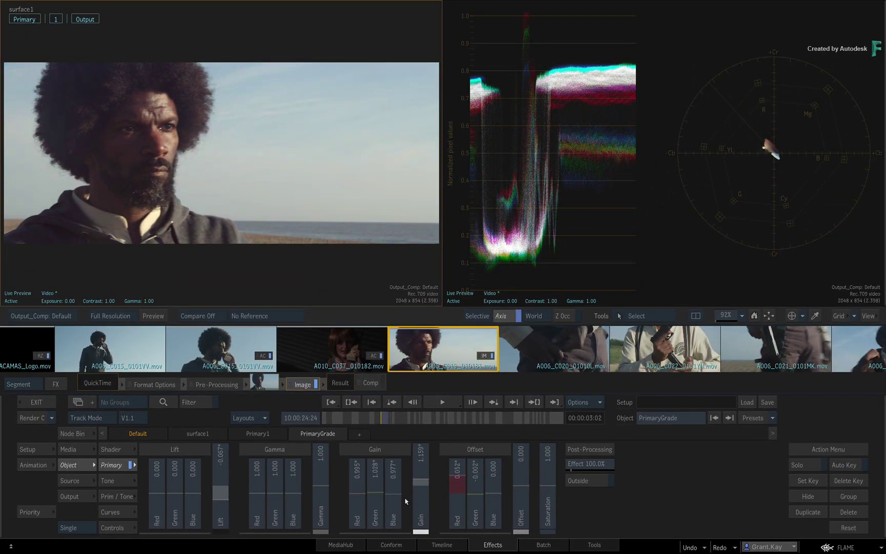
key("w")
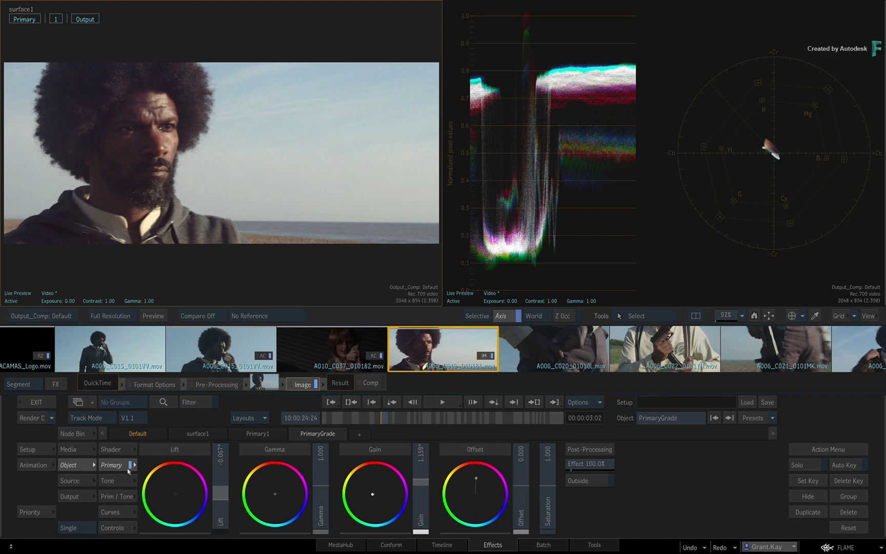
In Tone, set Shadows to 0.200, Highlights to 1.386 and Midtones to 1.043
left_click(107, 481)
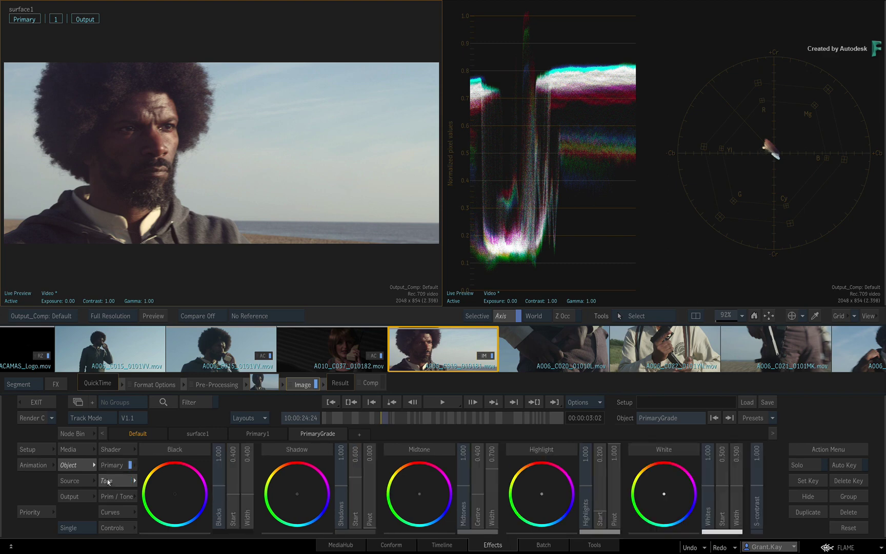
left_click_drag(345, 497, 271, 499)
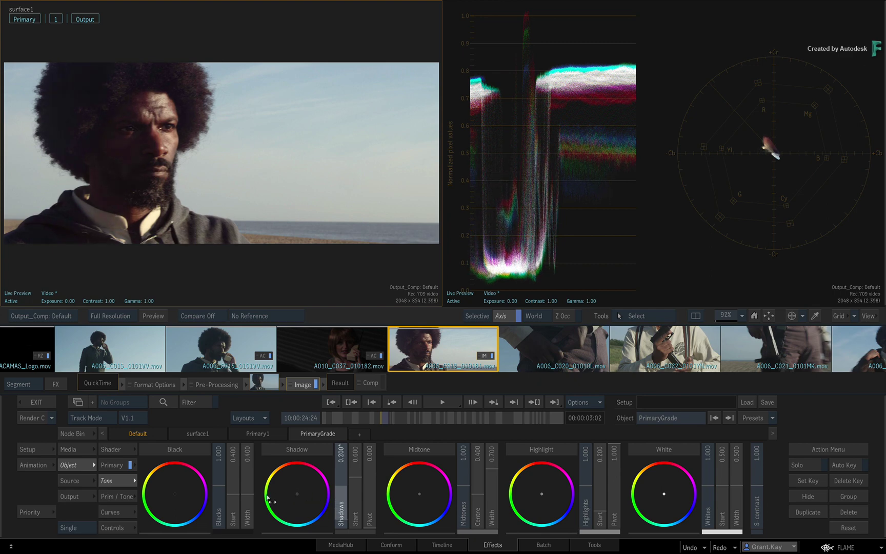
left_click_drag(584, 490, 613, 485)
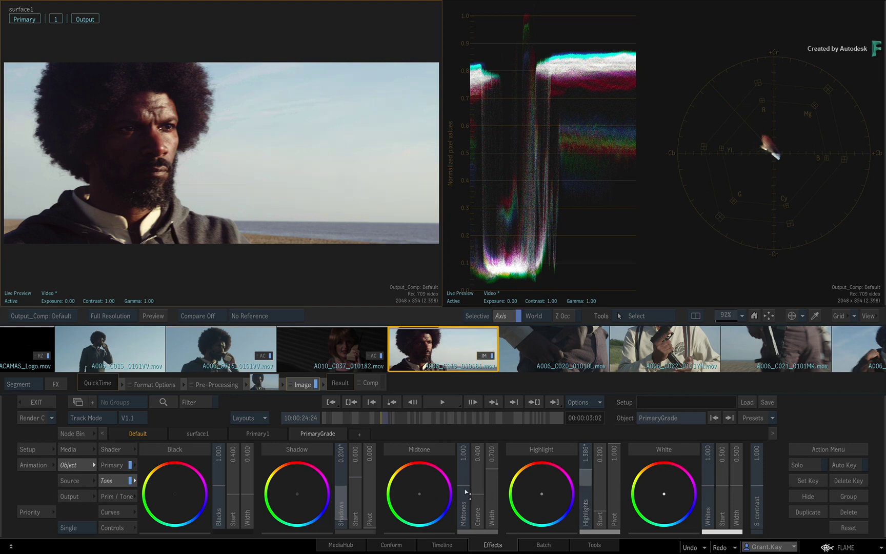
left_click_drag(468, 495, 469, 490)
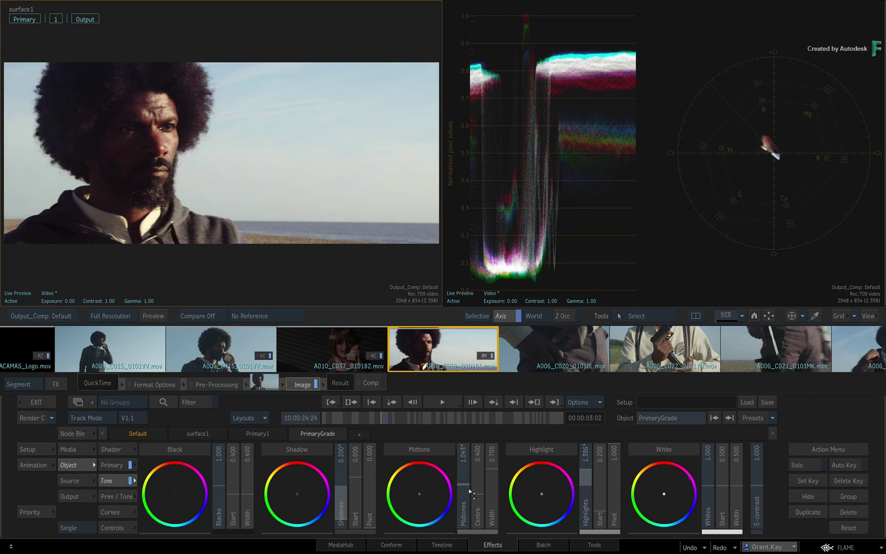
Look through the hue-vs-hue, saturation and luminance curves, then test the master RGB curve
left_click(125, 511)
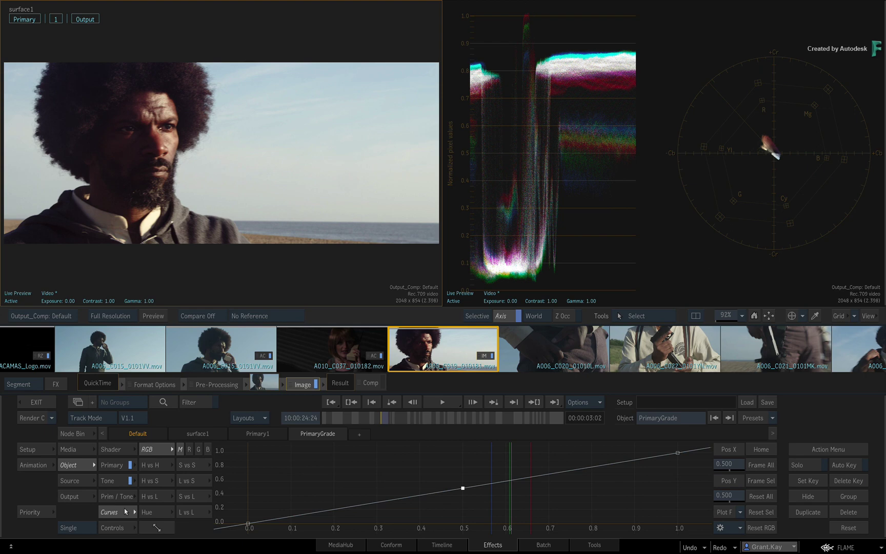
left_click(161, 466)
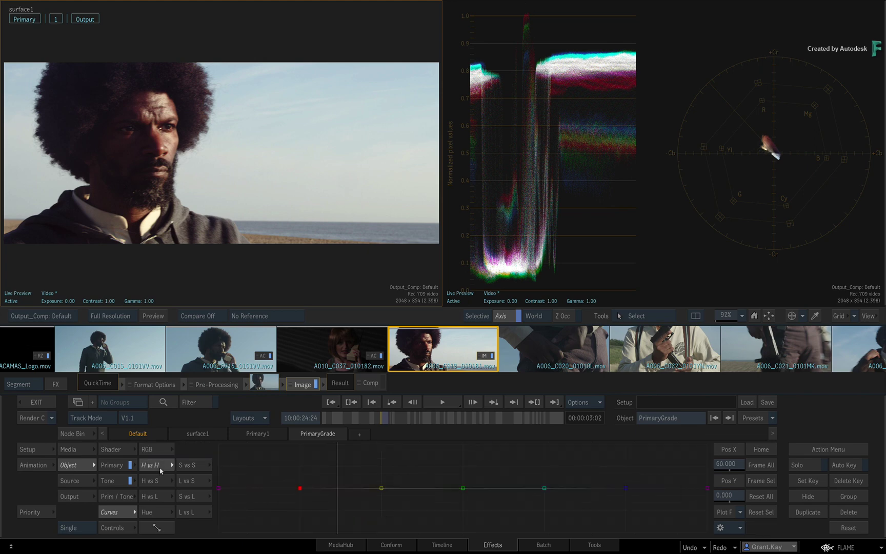
left_click(161, 481)
left_click(159, 498)
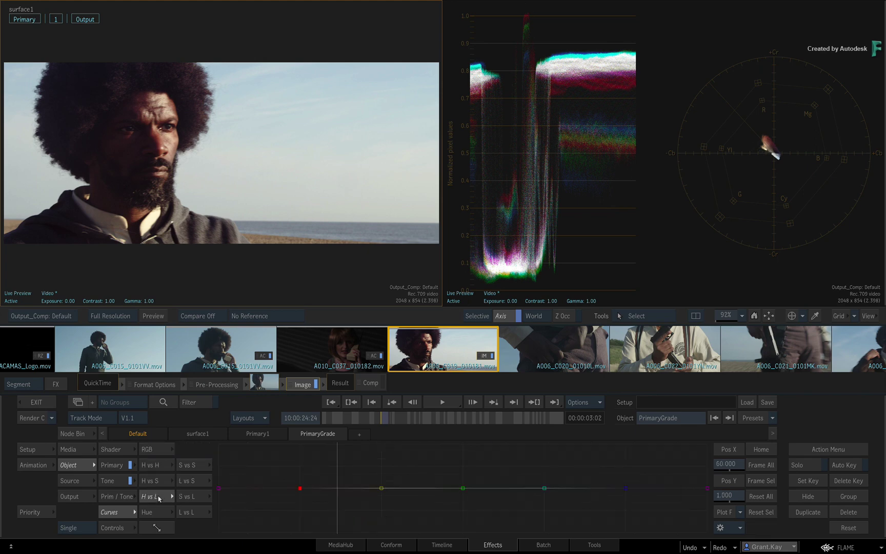
left_click(157, 449)
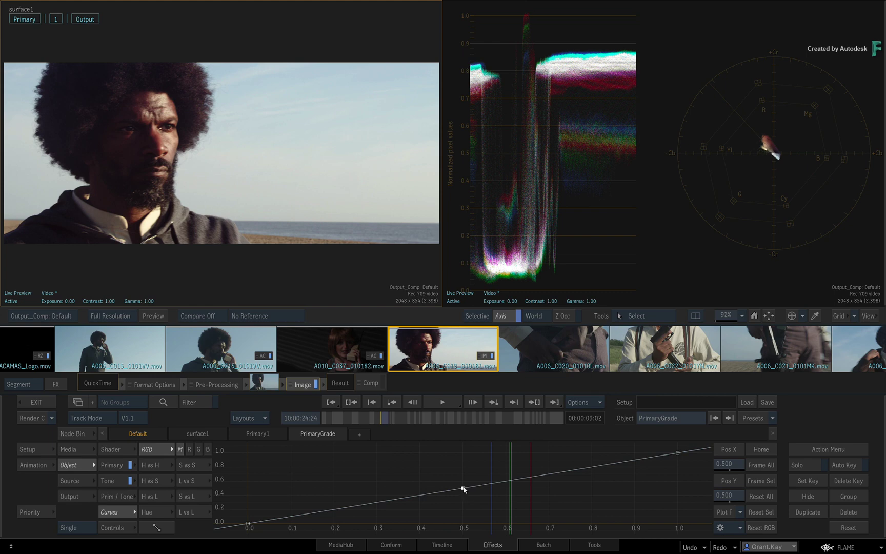
left_click_drag(463, 489, 458, 485)
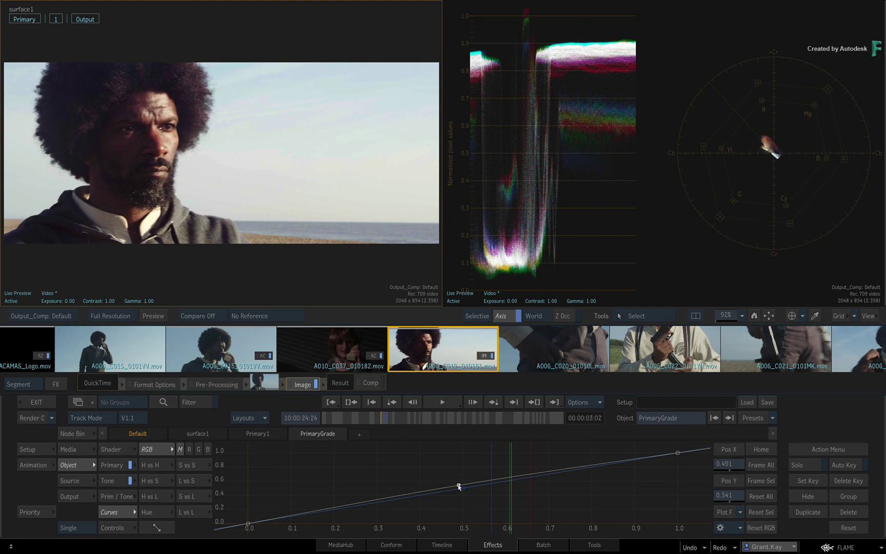
Add a point in the lower part of the blue channel curve and raise it slightly
left_click(208, 449)
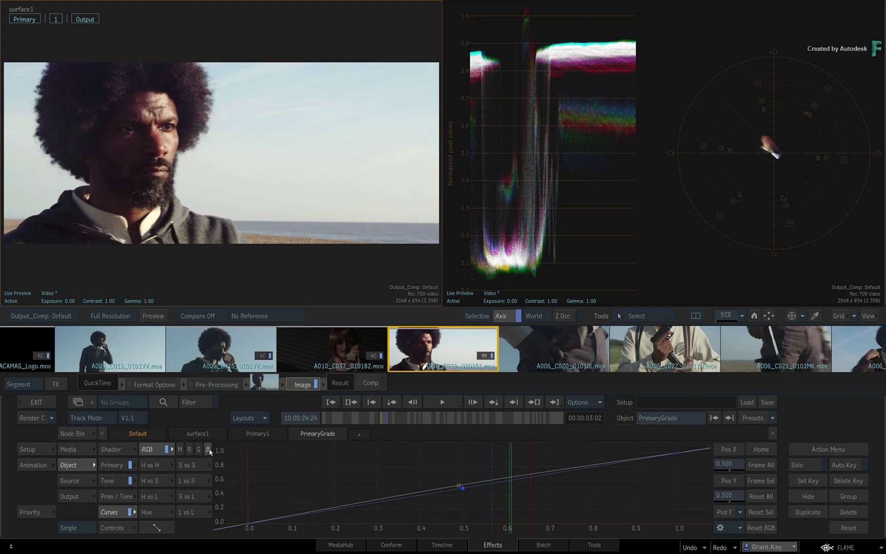
key("a")
left_click(645, 316)
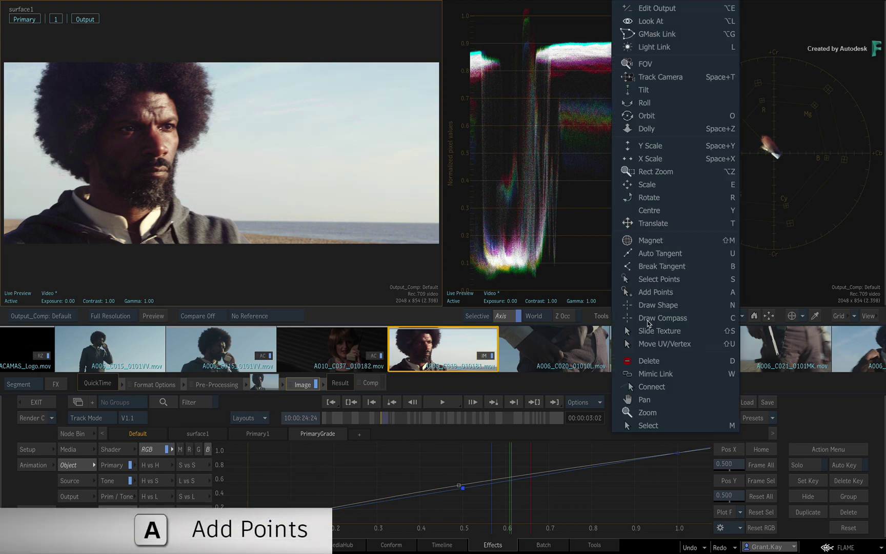
left_click(659, 293)
left_click(400, 502)
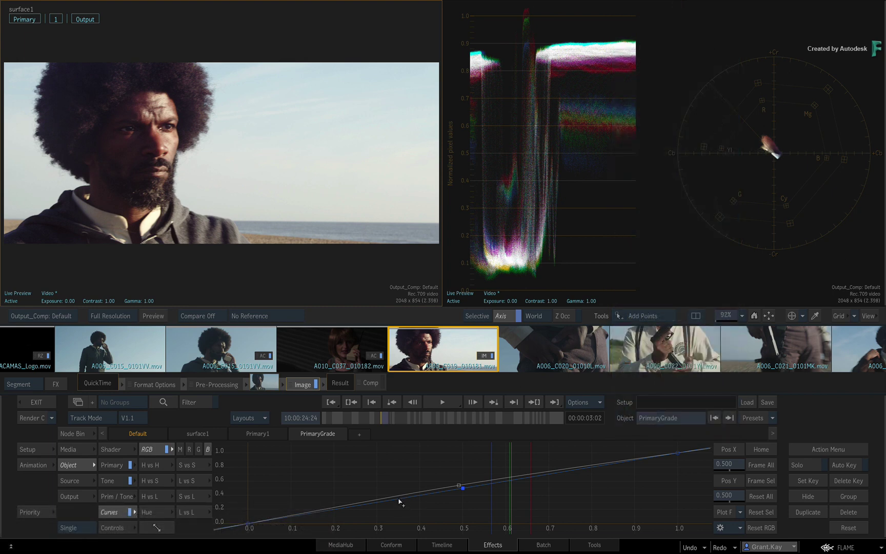
left_click_drag(400, 505, 401, 504)
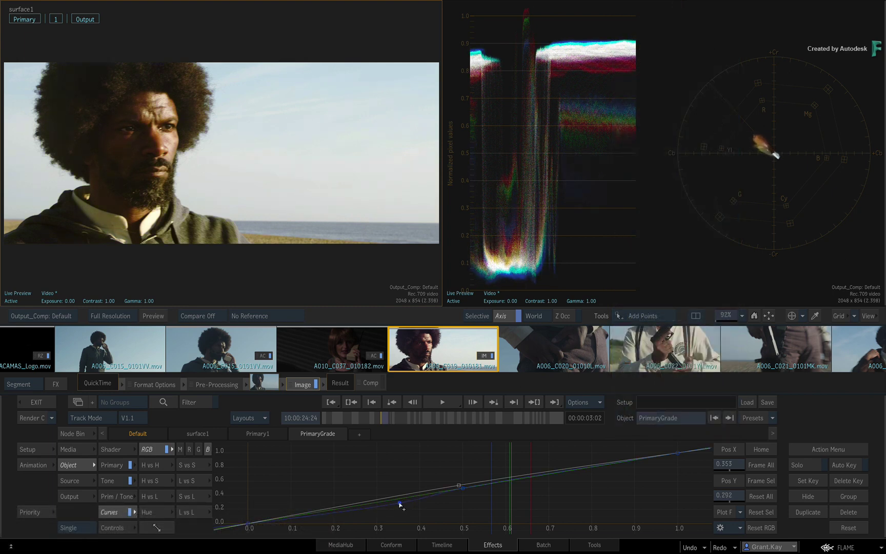
Sample the face colour, lower the red hue-vs-hue point, and set the blue point to 0.353/0.325
left_click(149, 464)
left_click(724, 512)
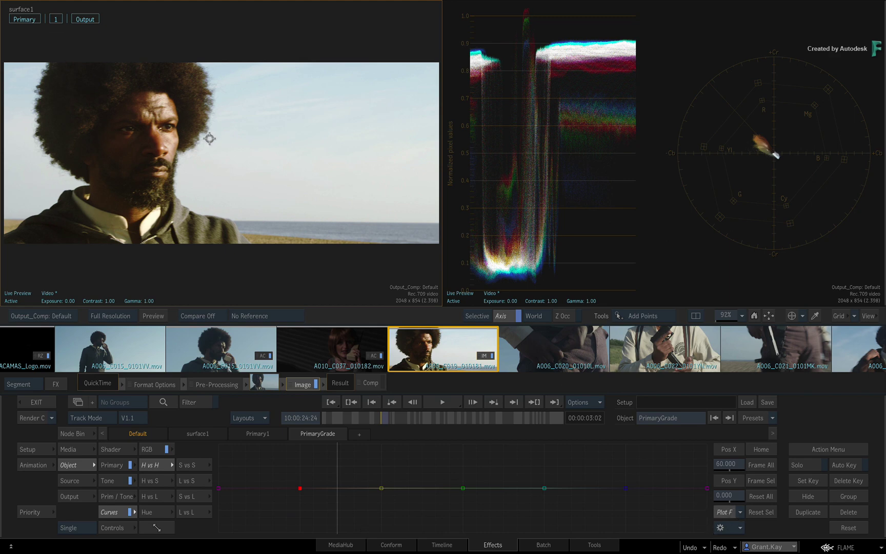
left_click(173, 146)
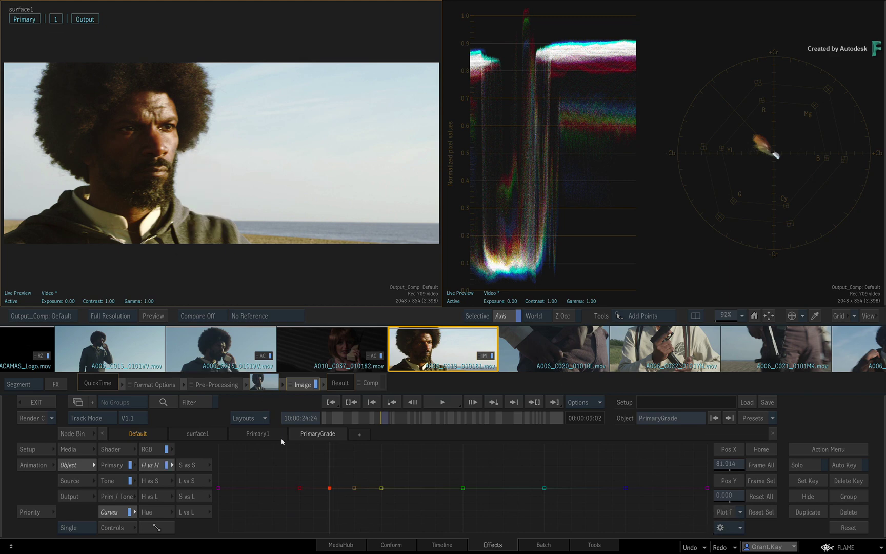
key("m")
left_click_drag(330, 489, 333, 494)
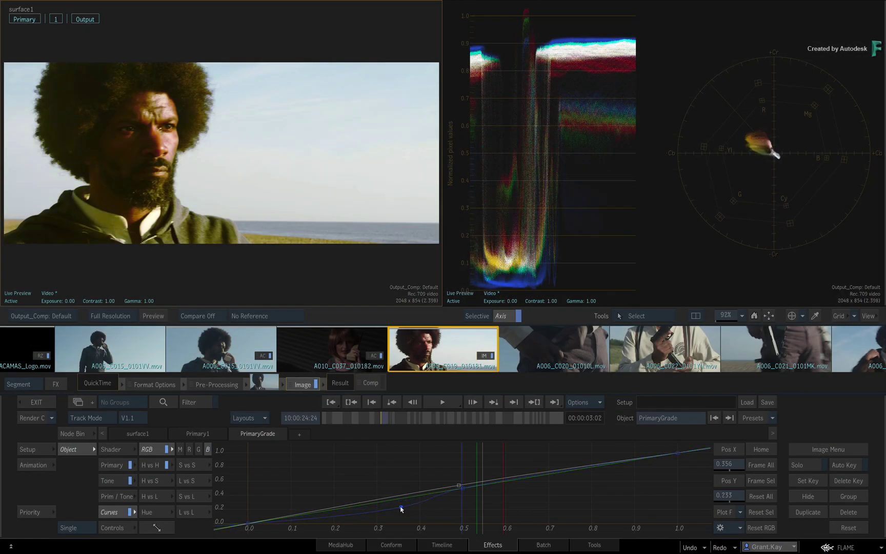
left_click_drag(401, 509, 399, 501)
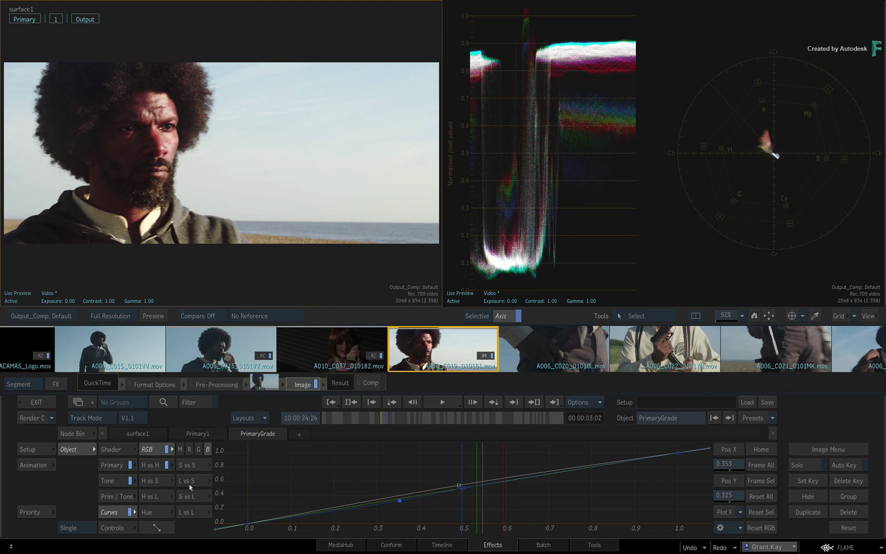
left_click(112, 483)
left_click(114, 467)
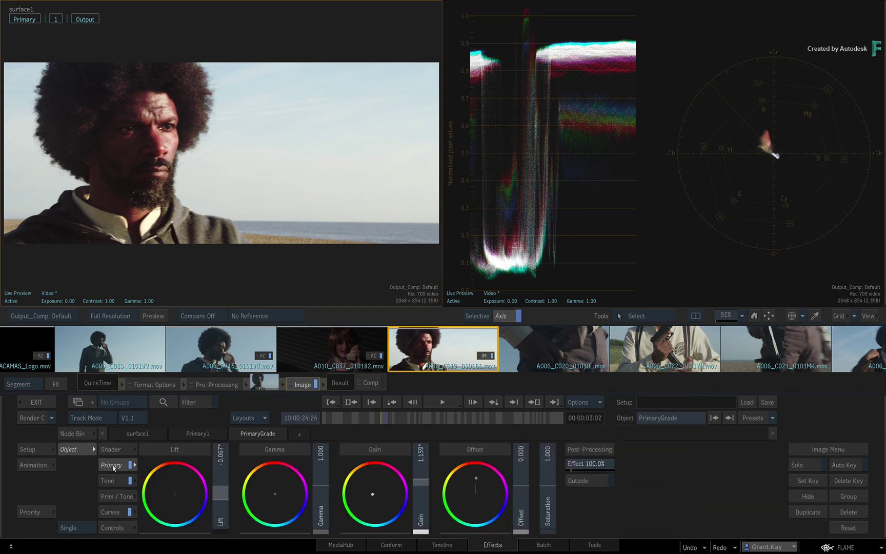
left_click(111, 482)
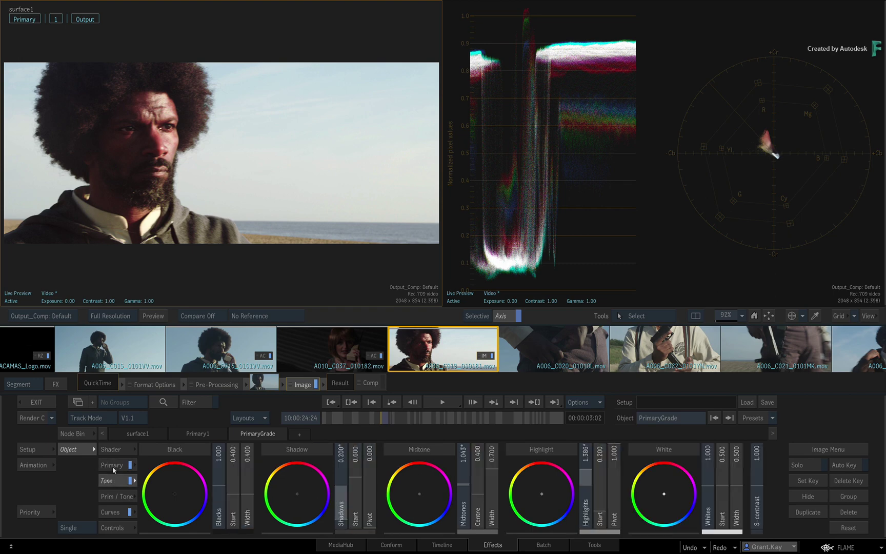
left_click(113, 468)
left_click(109, 513)
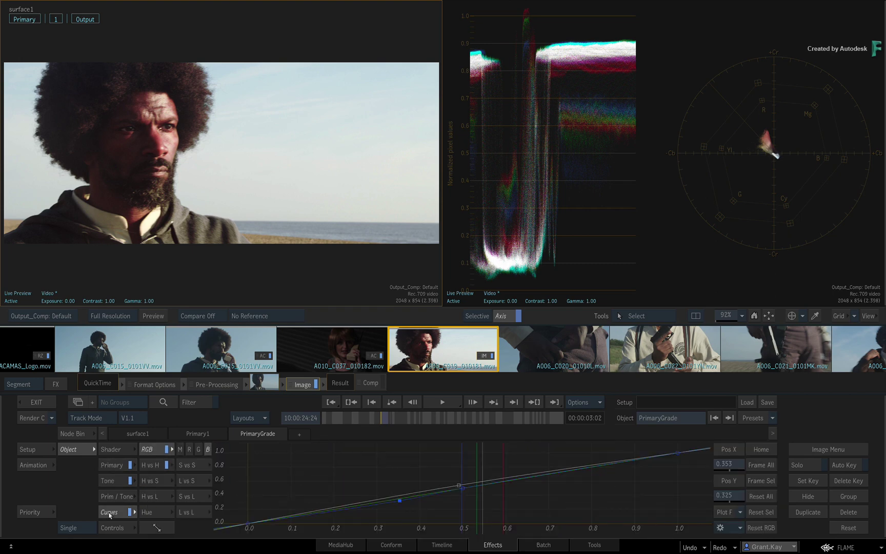
left_click(130, 511)
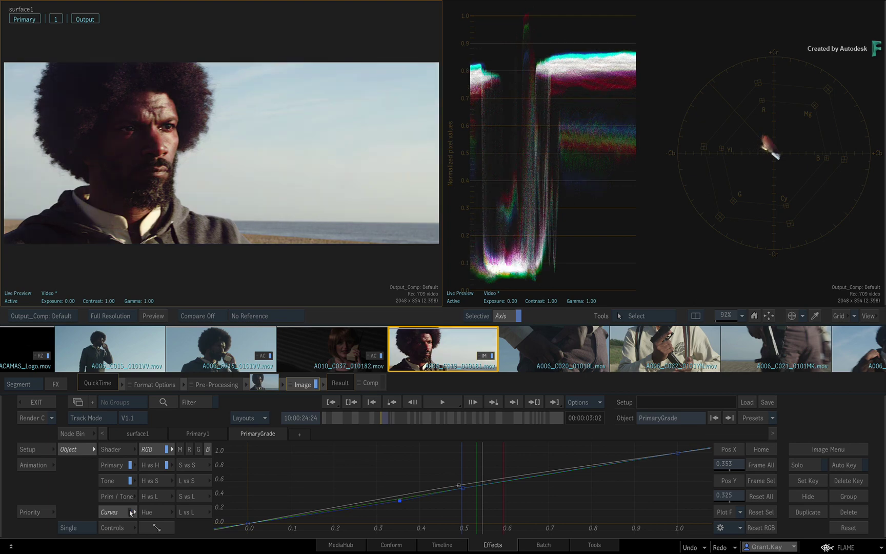
left_click(131, 511)
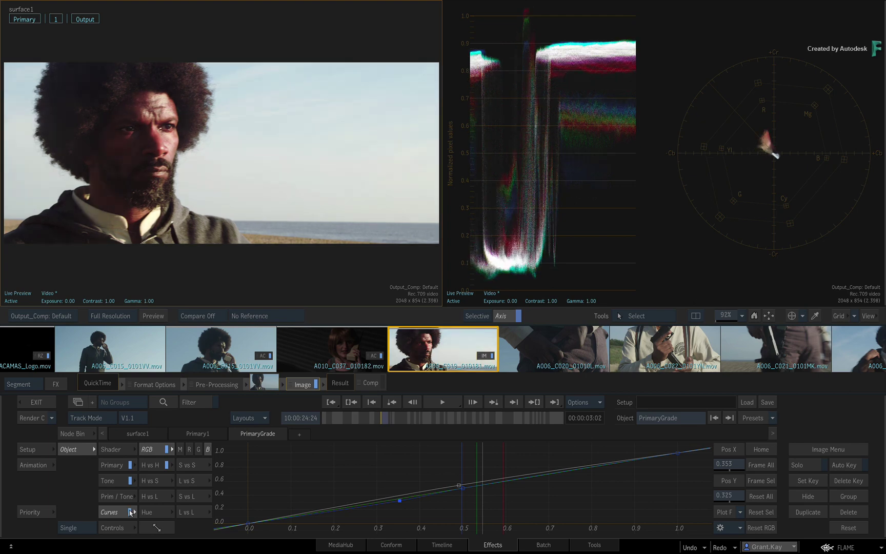
left_click(130, 481)
left_click(131, 481)
left_click(131, 467)
left_click(130, 466)
left_click(131, 511)
left_click(131, 512)
left_click(315, 384)
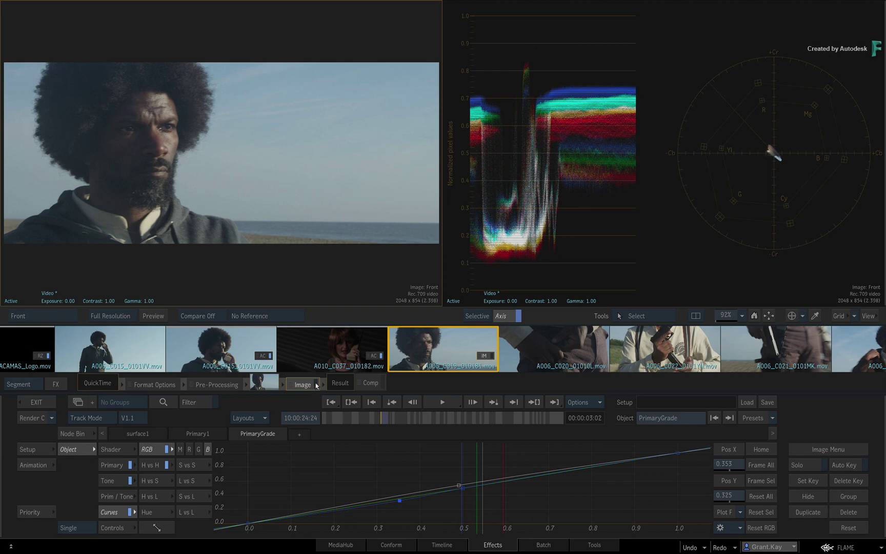
left_click(316, 385)
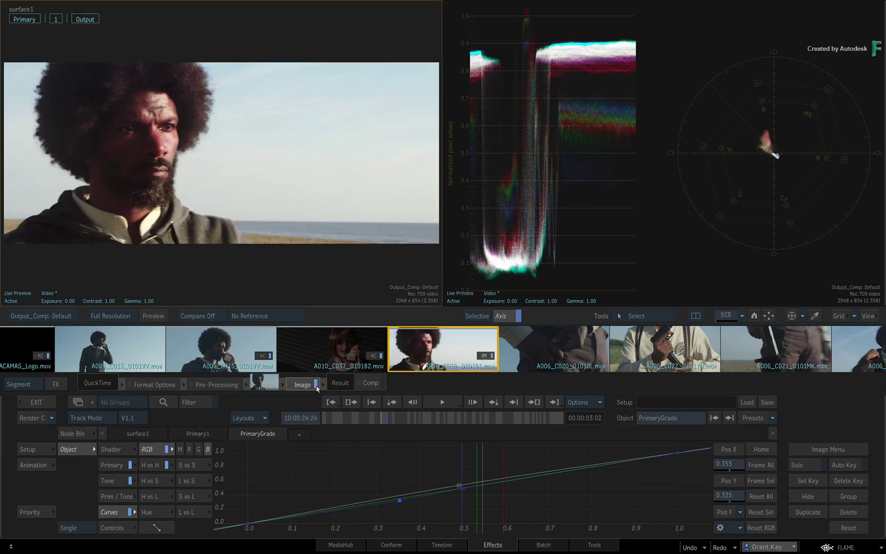
left_click(316, 385)
left_click(316, 385)
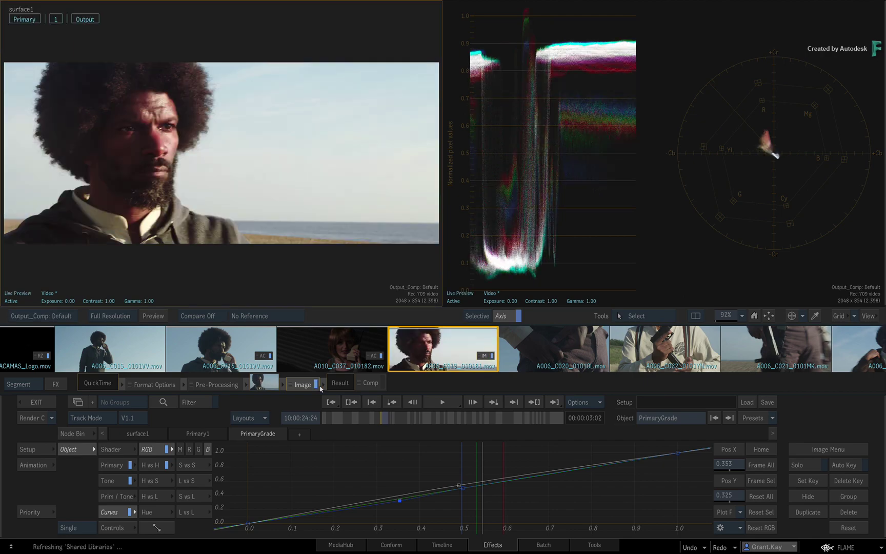